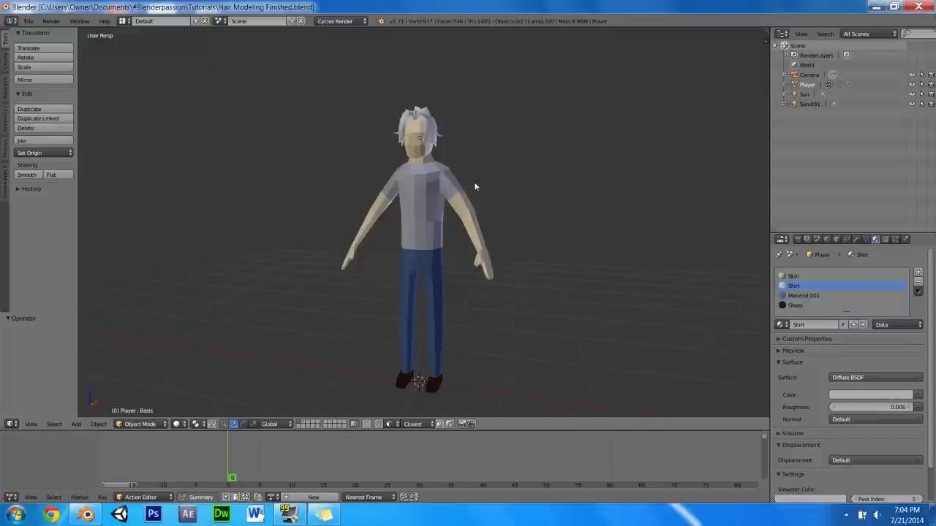
Zoom in on the head and orbit around the white spiky hair in Rendered shading.
middle_drag(487, 143, 327, 198)
scroll(492, 178, up, 5)
mouse_move(421, 196)
middle_down()
mouse_move(375, 202)
mouse_move(380, 213)
middle_up()
key(shift+z)
middle_drag(319, 185, 488, 185)
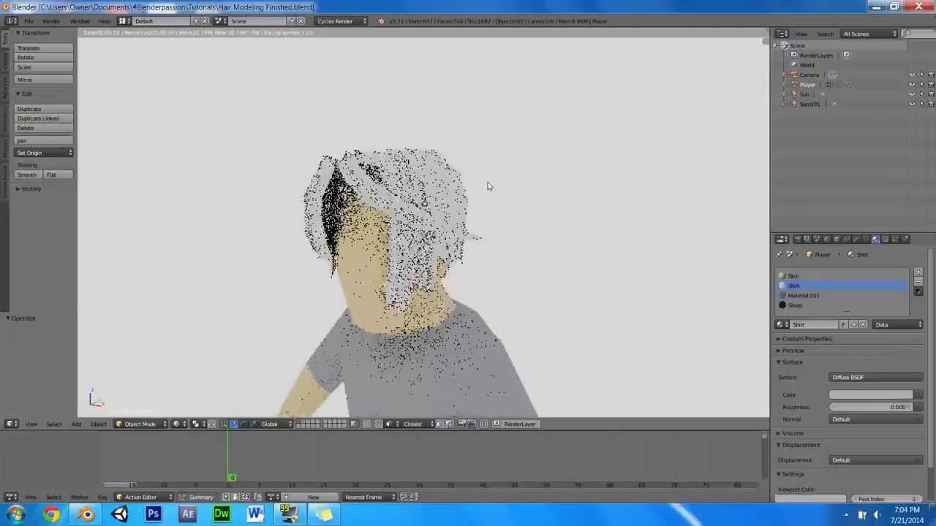
scroll(482, 185, up, 5)
middle_drag(400, 184, 428, 125)
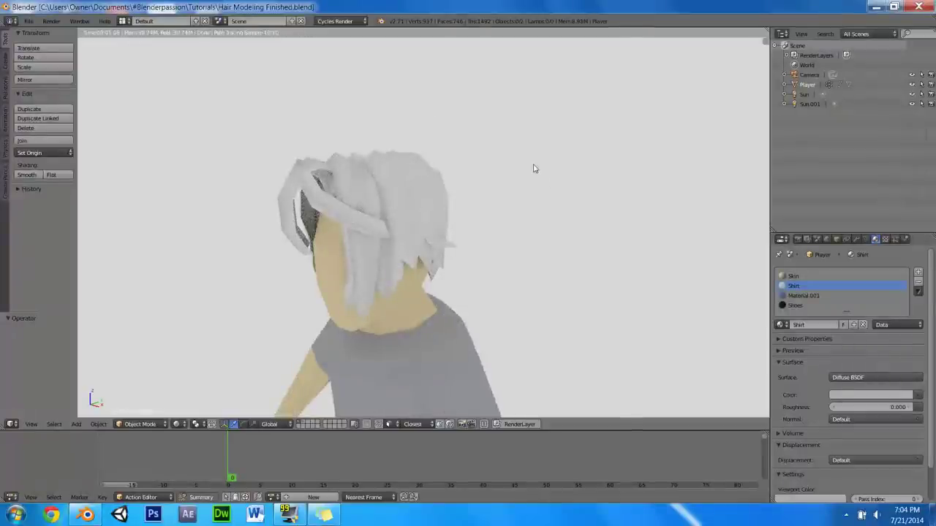
Return to solid shading and open Hair Base.blend through File > Open.
key(shift+z)
click(28, 20)
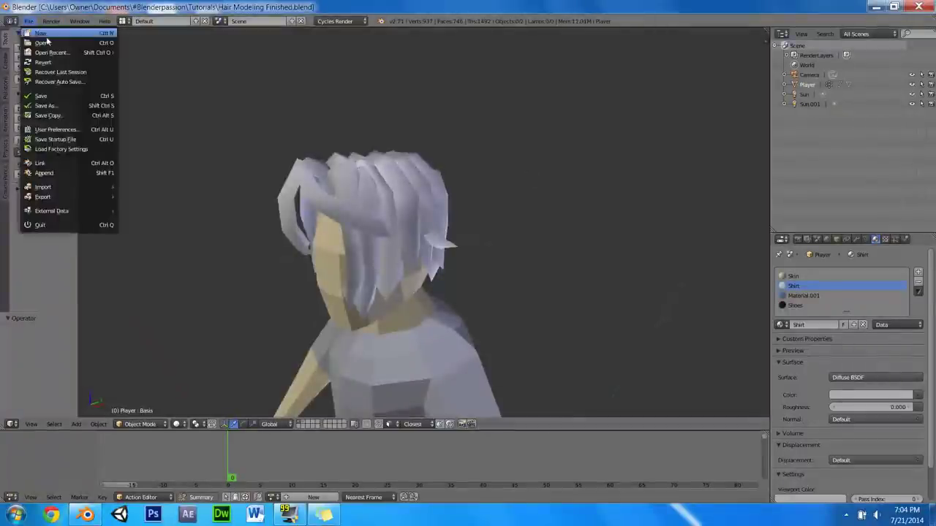
click(46, 42)
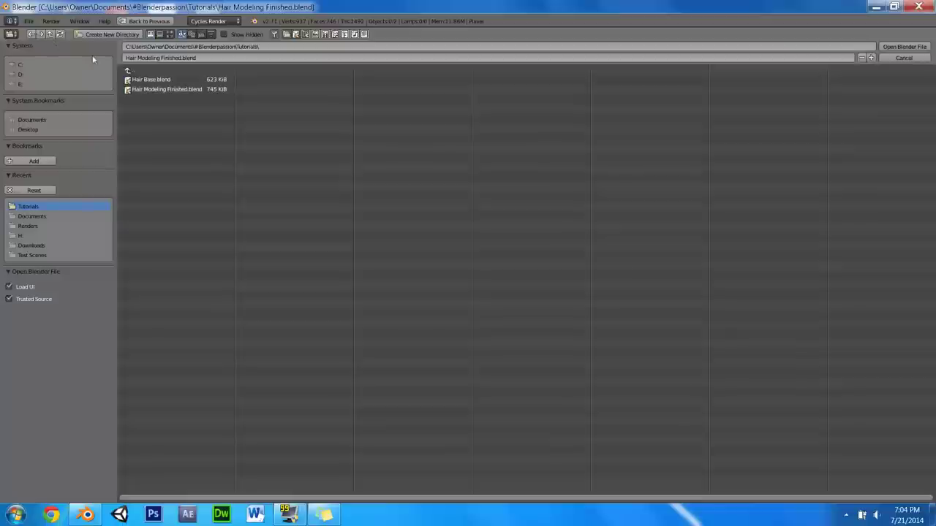
click(171, 78)
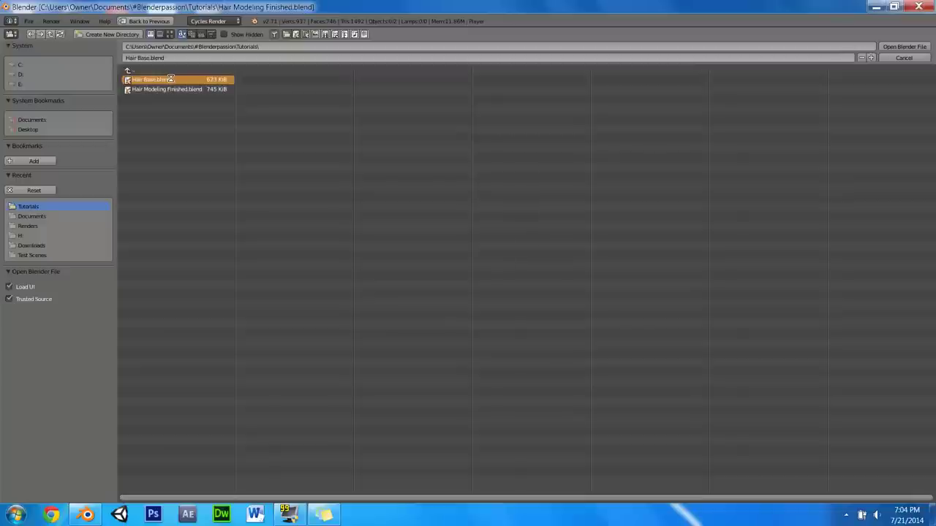
double_click(170, 78)
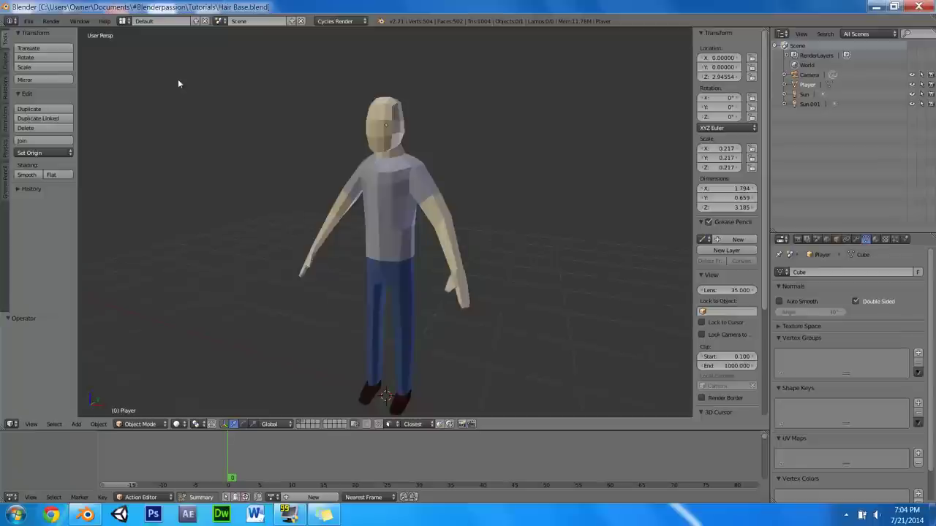
Select the Player mesh and search the preferences' Add-ons list for 'curve'.
right_click(392, 117)
middle_drag(470, 150, 446, 191)
key(ctrl+alt+u)
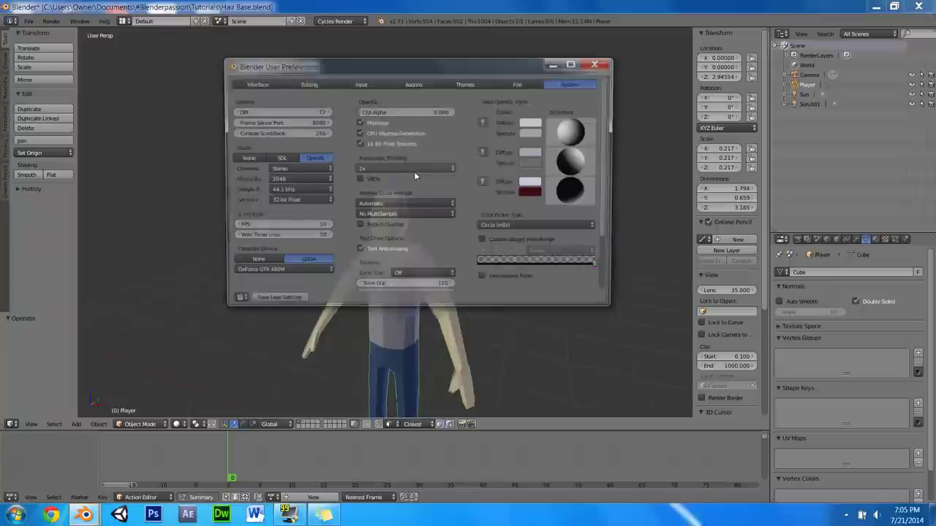
click(413, 83)
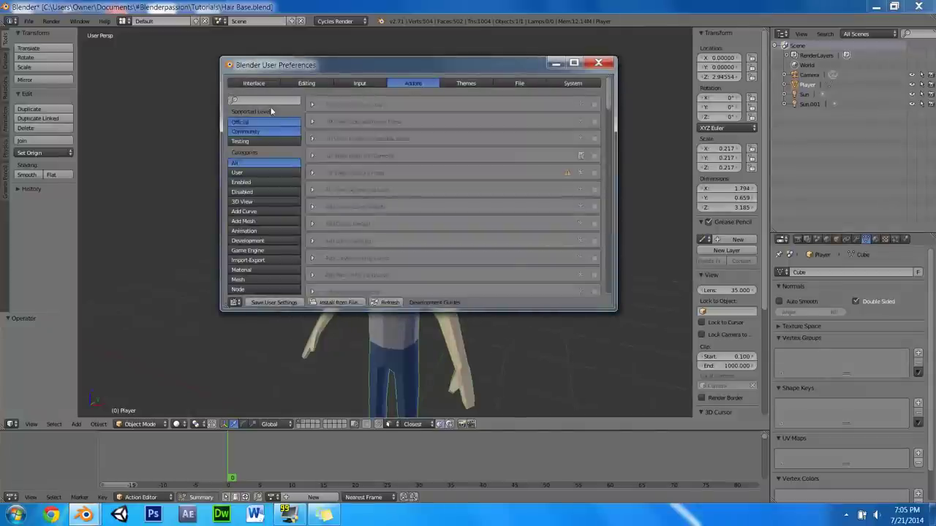
click(267, 101)
text(curve)
key(Return)
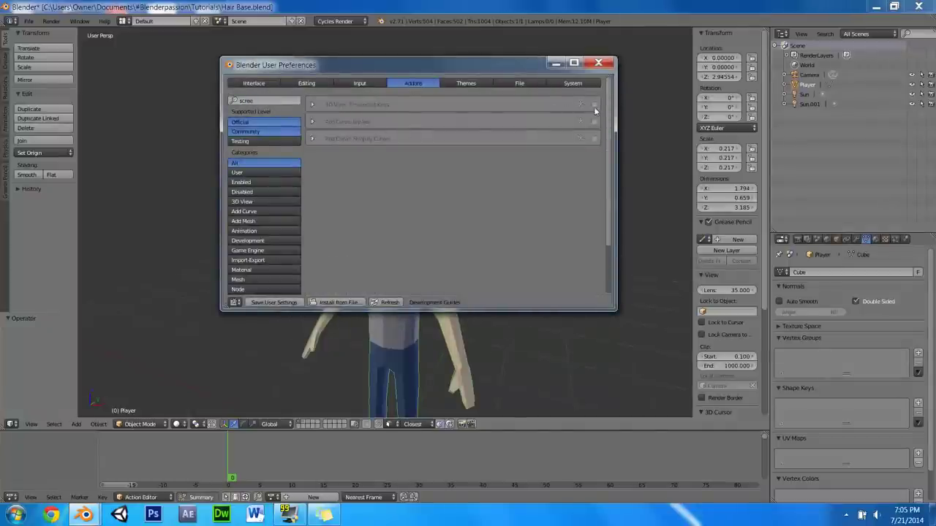
Close the preferences and turn on the Screencast Keys on-screen keystroke display.
click(598, 64)
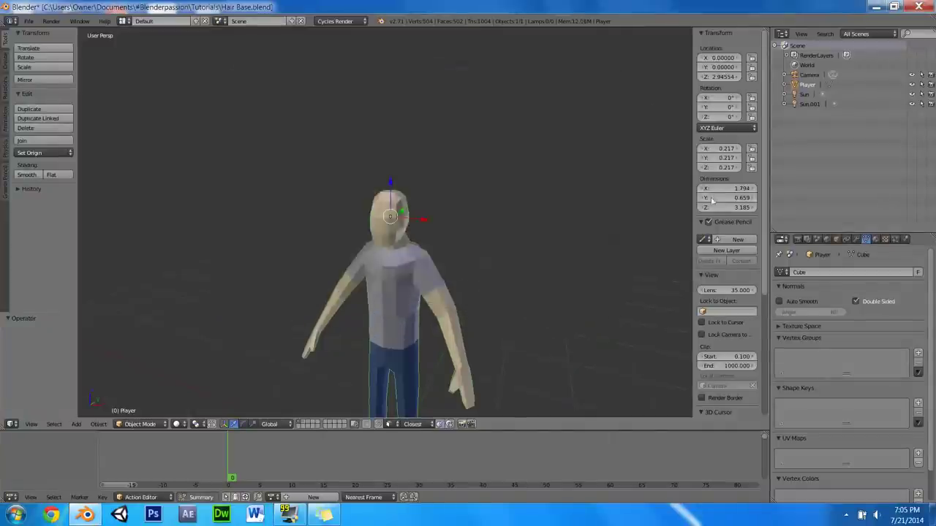
scroll(727, 329, down, 5)
click(729, 410)
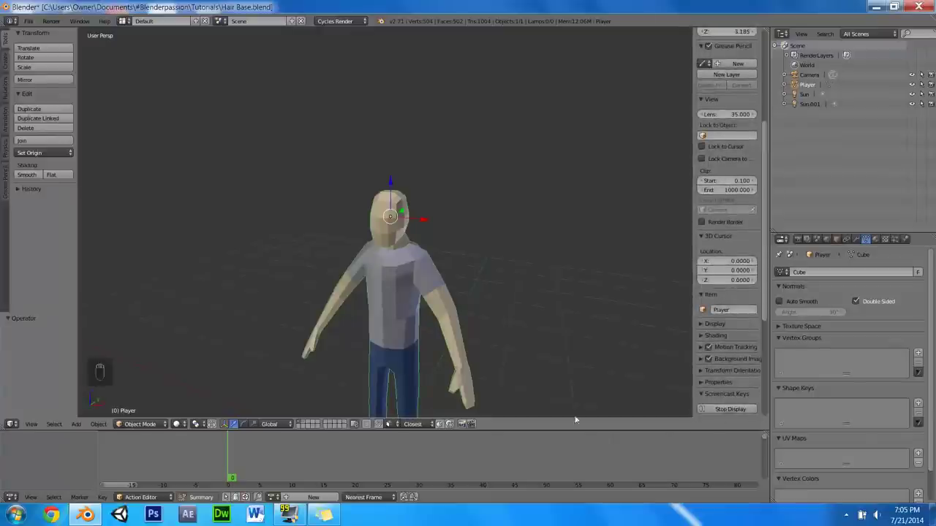
In Right Ortho Edit Mode, box-select and grow the head's top and lower faces.
middle_drag(509, 267, 403, 220)
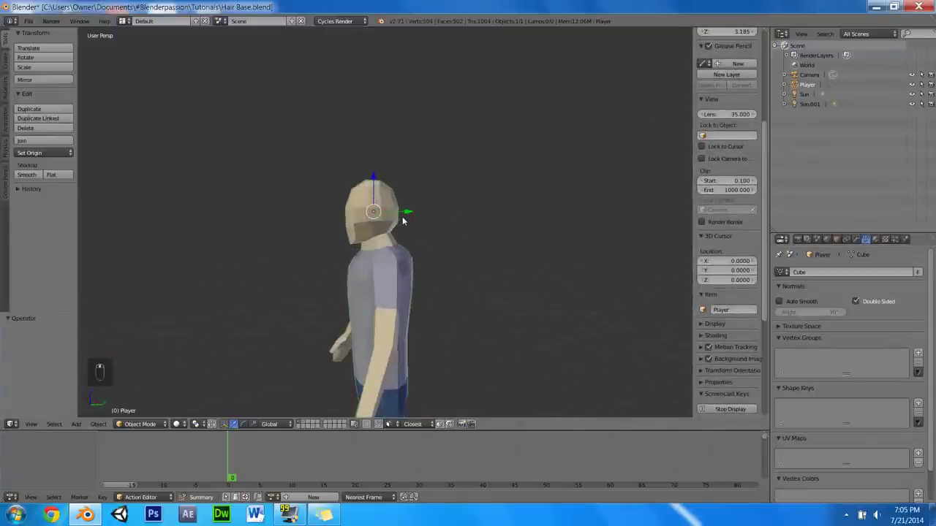
key(KP_3)
key(KP_5)
key(Tab)
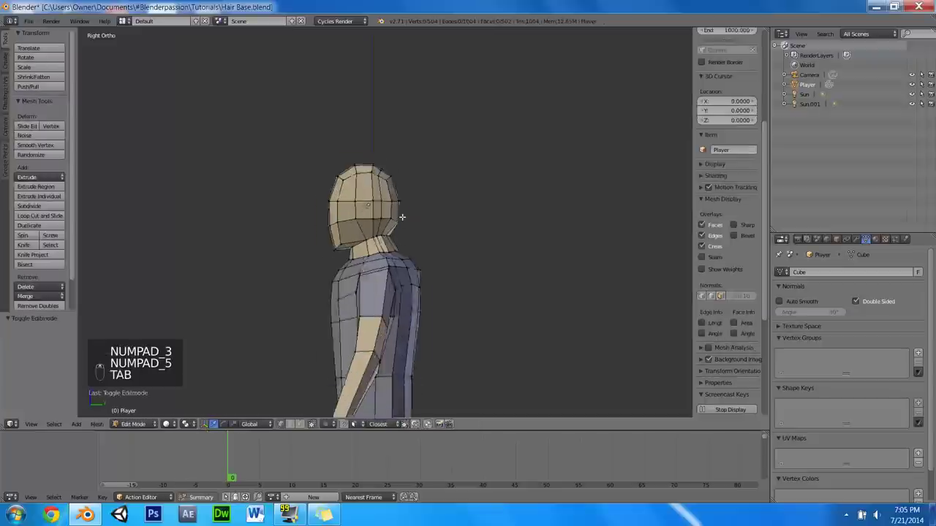
key(z)
key(b)
drag(269, 101, 407, 176)
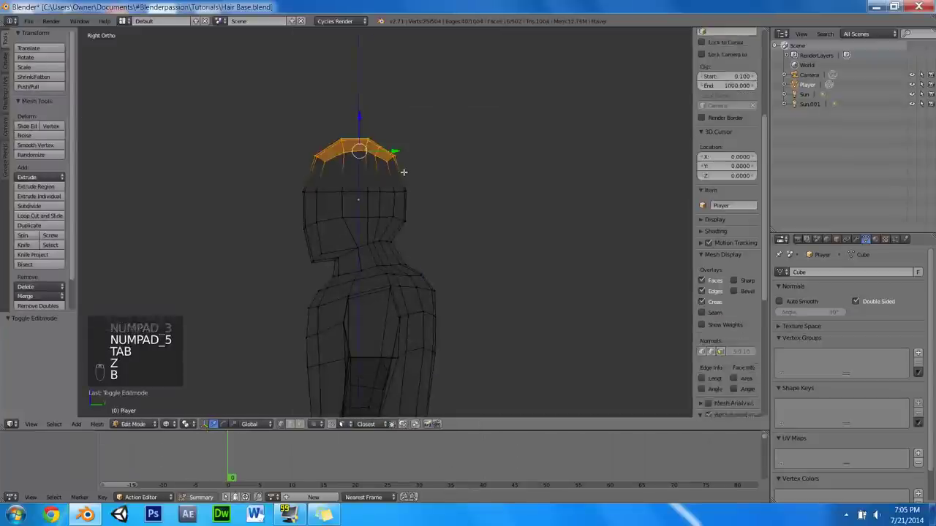
key(ctrl+KP_Add)
key(ctrl+KP_Add)
key(ctrl+KP_Add)
key(ctrl+KP_Add)
key(b)
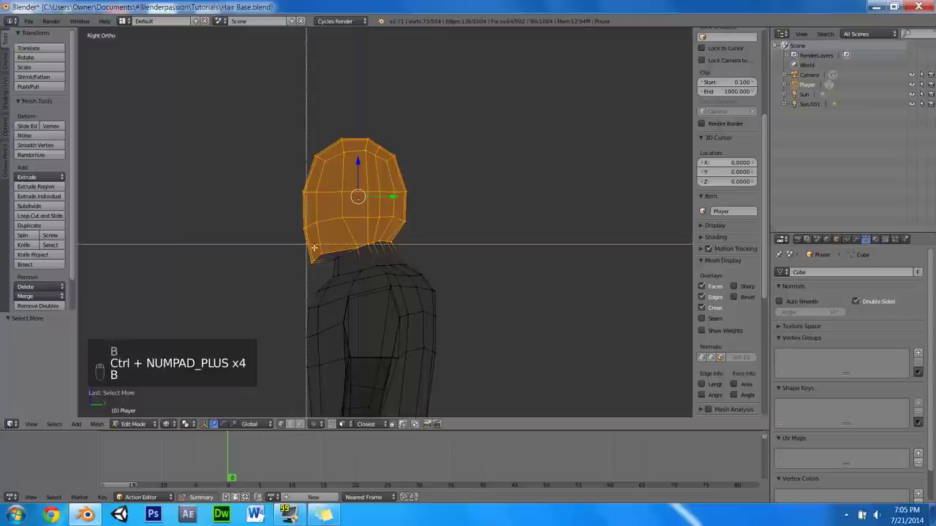
drag(310, 245, 349, 267)
Duplicate the selected head faces, leaving the copy exactly in place.
key(z)
key(shift+d)
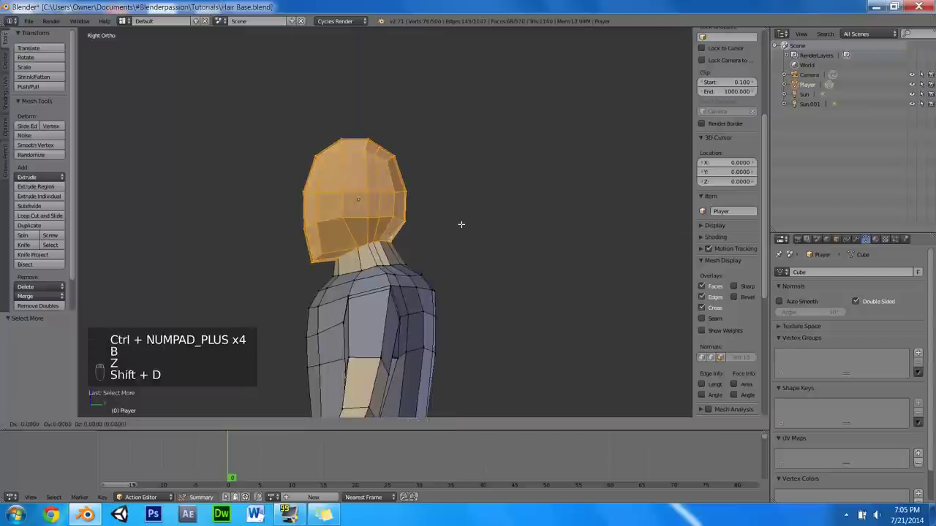
right_click(461, 216)
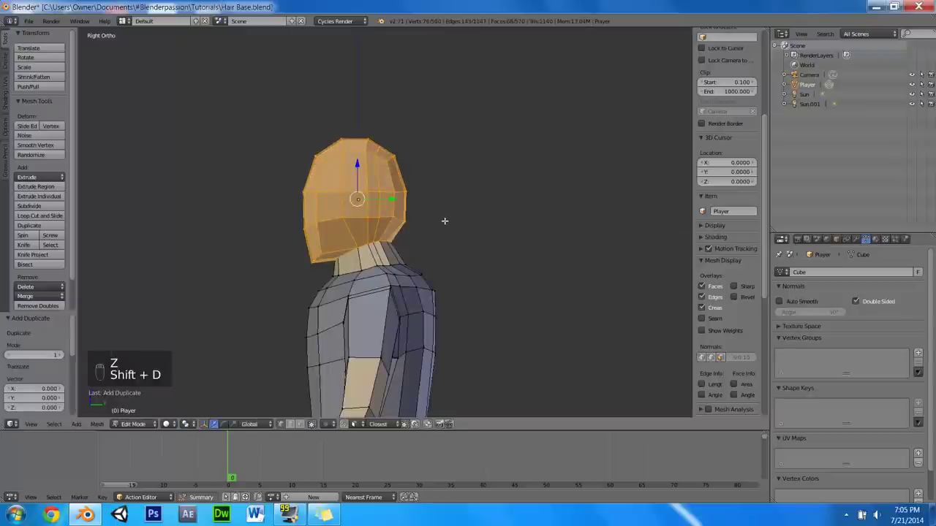
Separate the duplicated head faces into a new object, Player.001.
key(p)
click(444, 221)
key(Tab)
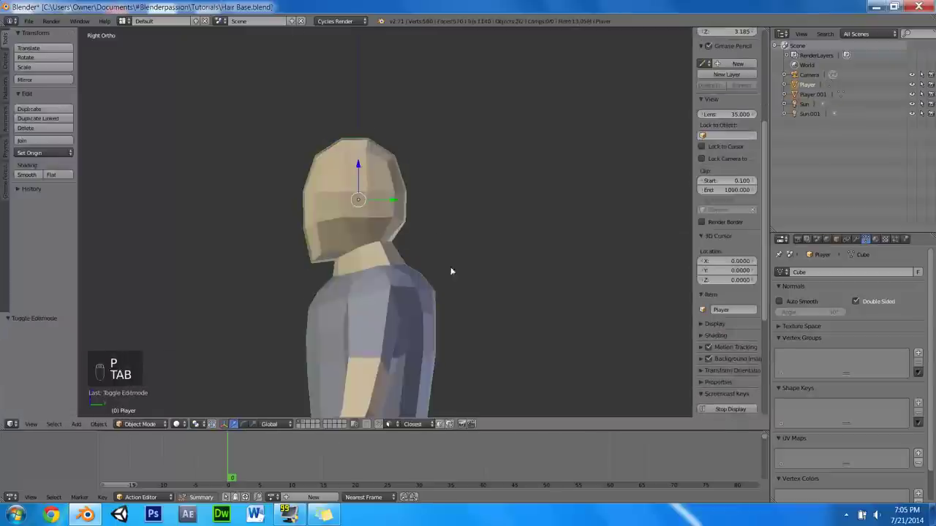
key(g)
right_click(461, 253)
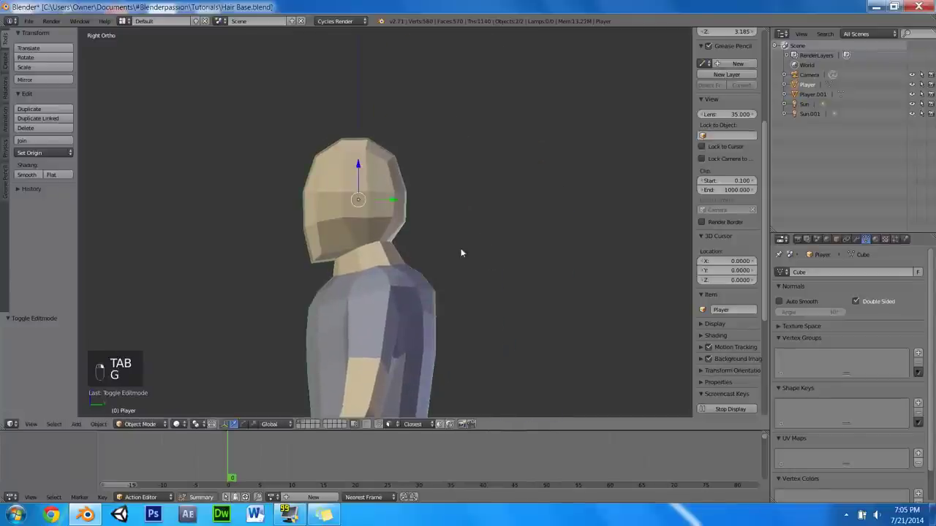
Hide everything but the head copy and remove its three material slots.
key(shift+h)
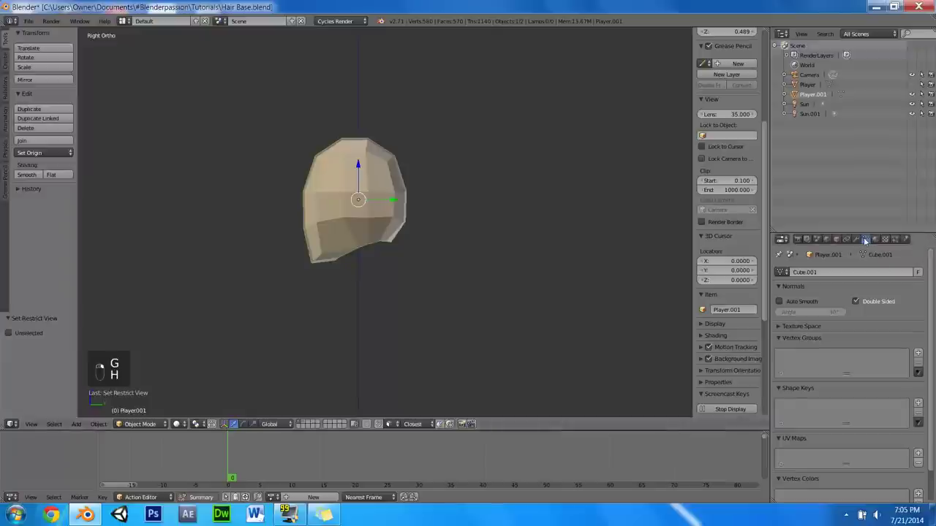
click(876, 240)
click(926, 281)
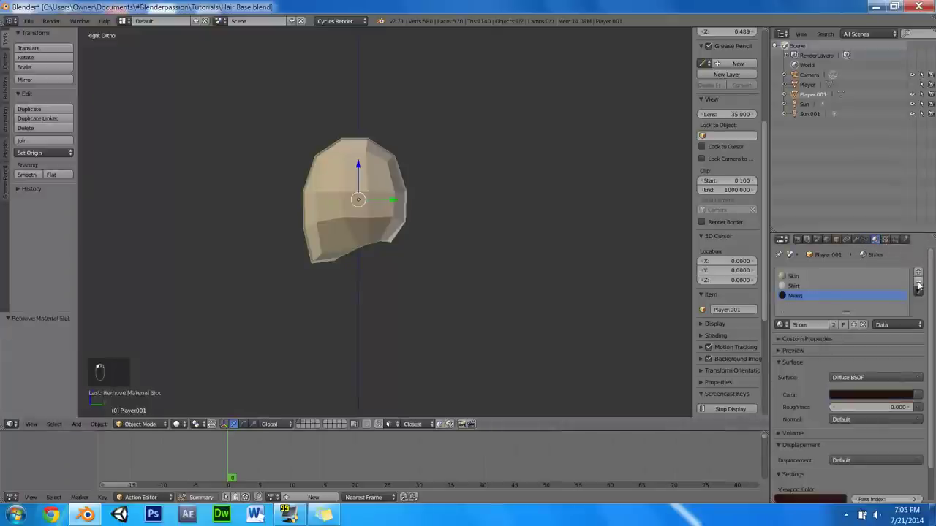
click(926, 281)
click(927, 281)
click(868, 241)
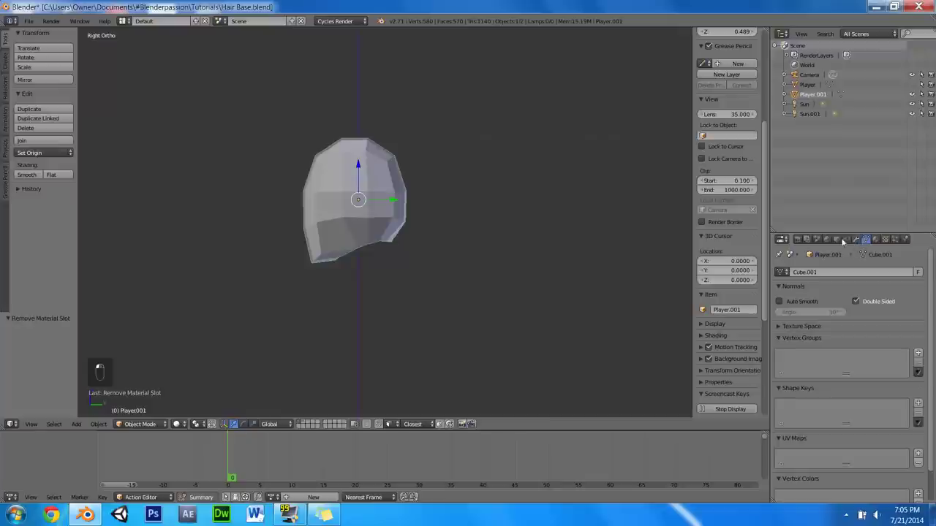
Set the head copy's maximum display type to Wire and check the wireframe head.
click(837, 240)
scroll(835, 335, down, 5)
scroll(836, 335, down, 2)
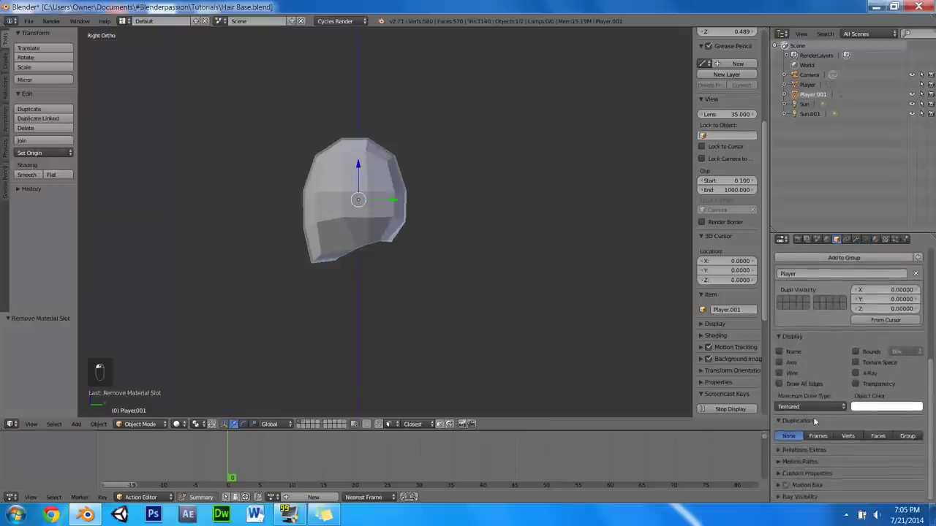
click(810, 406)
click(800, 386)
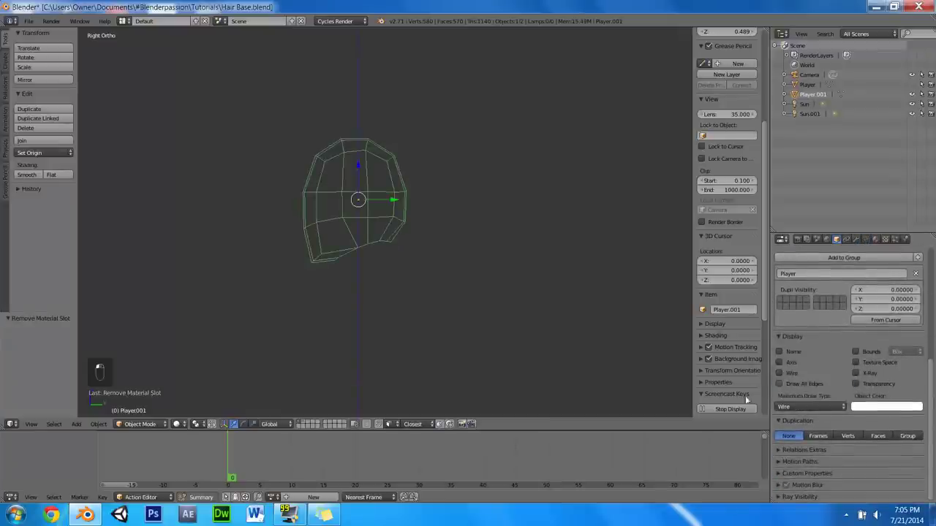
shift+middle_drag(530, 230, 538, 257)
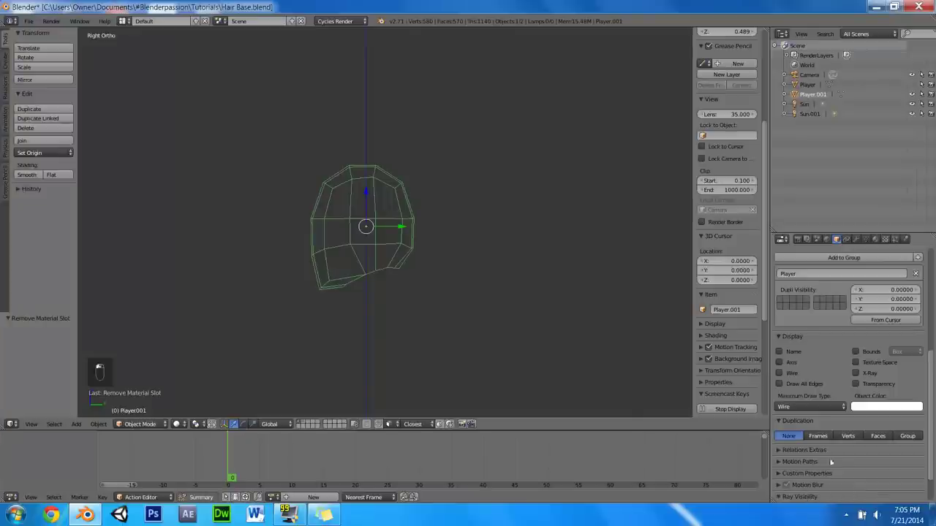
scroll(820, 454, down, 2)
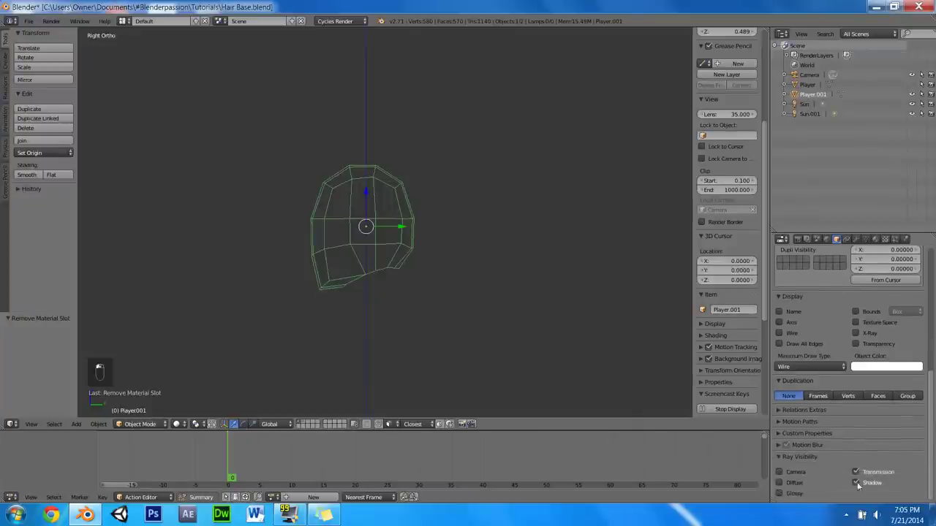
middle_drag(438, 212, 407, 159)
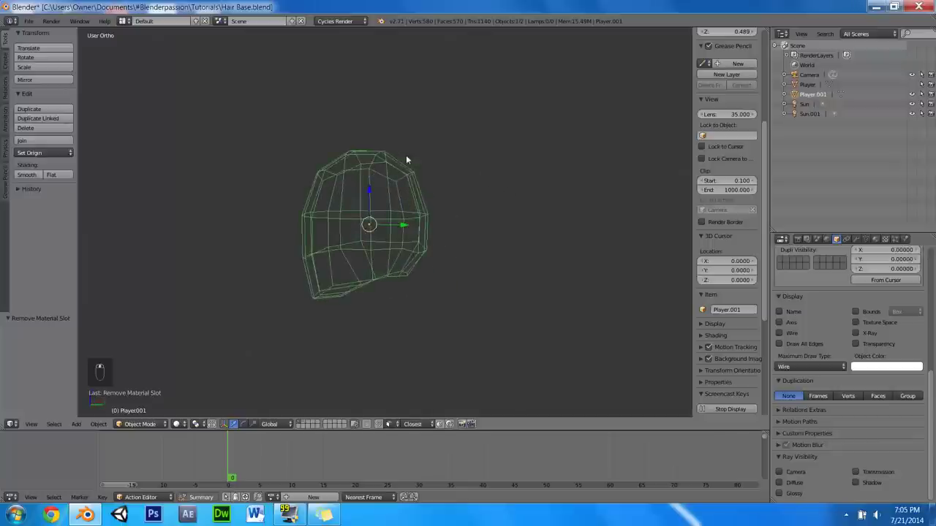
Scale the head copy up slightly to 1.094 in right side view.
key(KP_3)
scroll(410, 164, up, 2)
key(s)
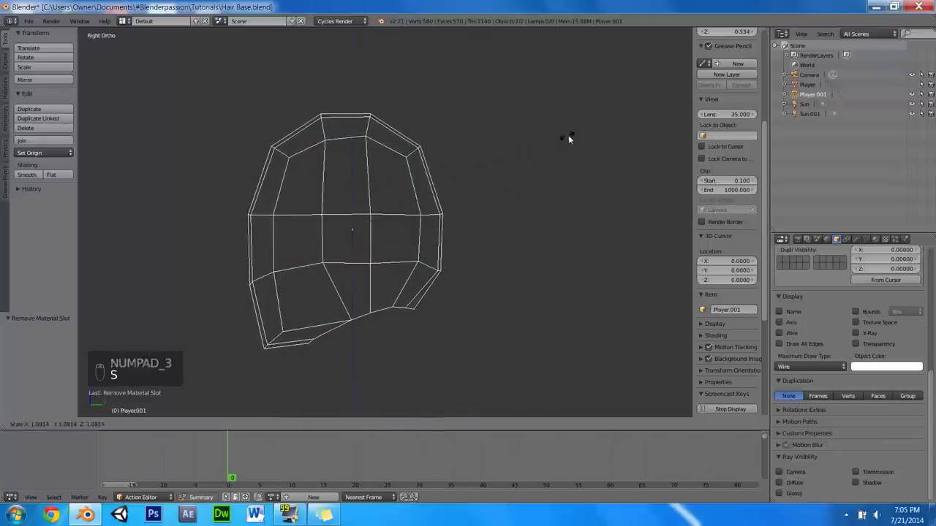
click(454, 213)
scroll(455, 213, down, 4)
mouse_move(434, 208)
middle_down()
mouse_move(426, 187)
mouse_move(445, 199)
middle_up()
Snap the 3D cursor to the head's centre and frame the head.
key(shift+s)
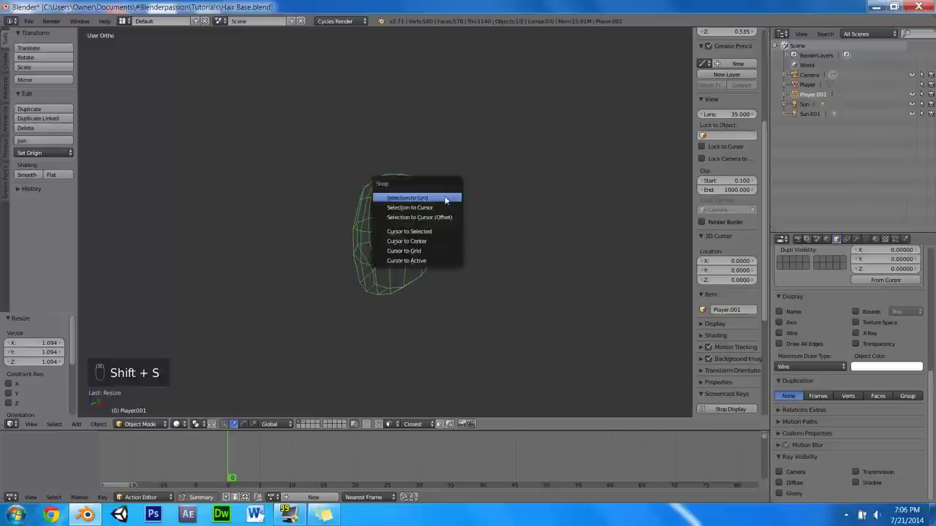
click(435, 232)
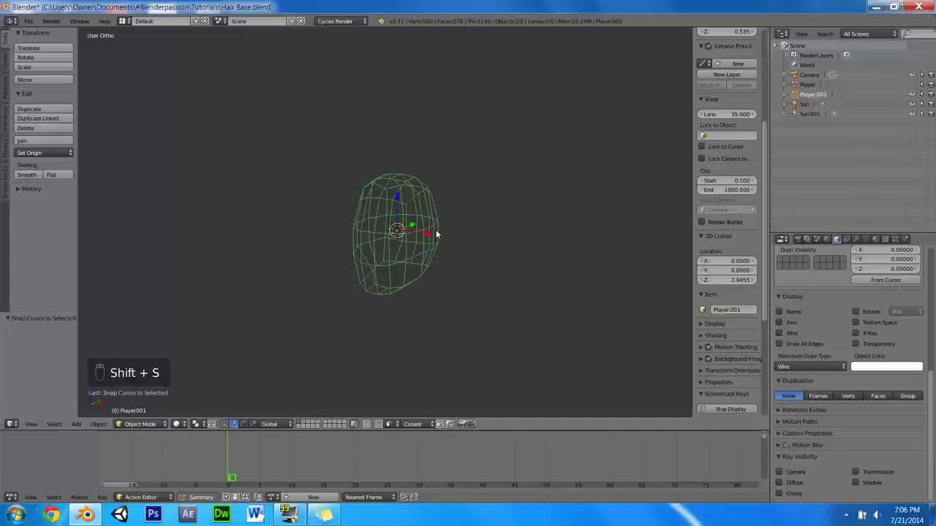
key(KP_Decimal)
Add a plane at the head's centre and scale it down.
key(shift+a)
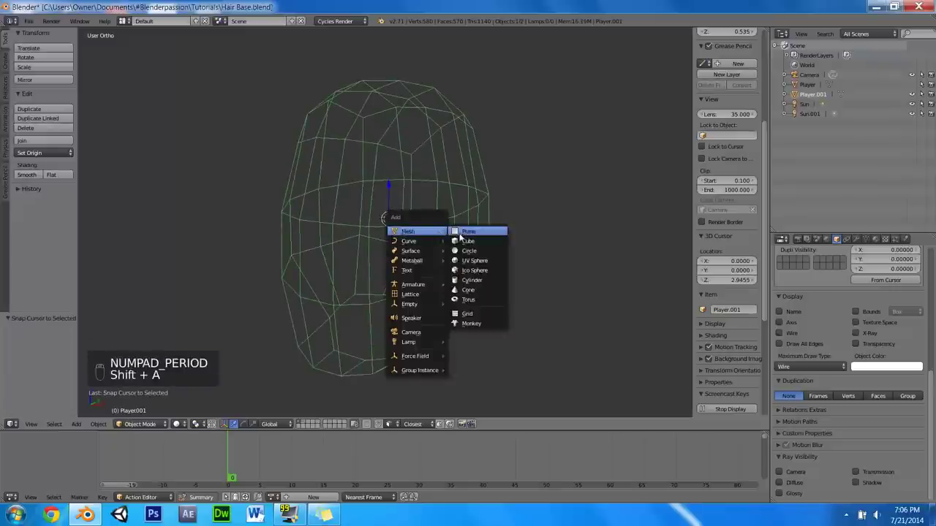
click(461, 234)
key(s)
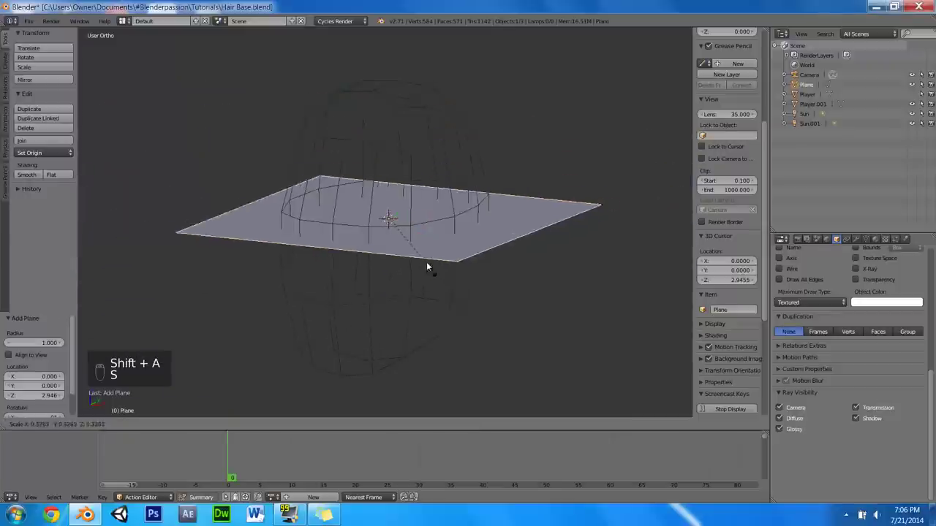
click(403, 216)
Split the plane with one centred loop cut and turn on snapping.
key(Tab)
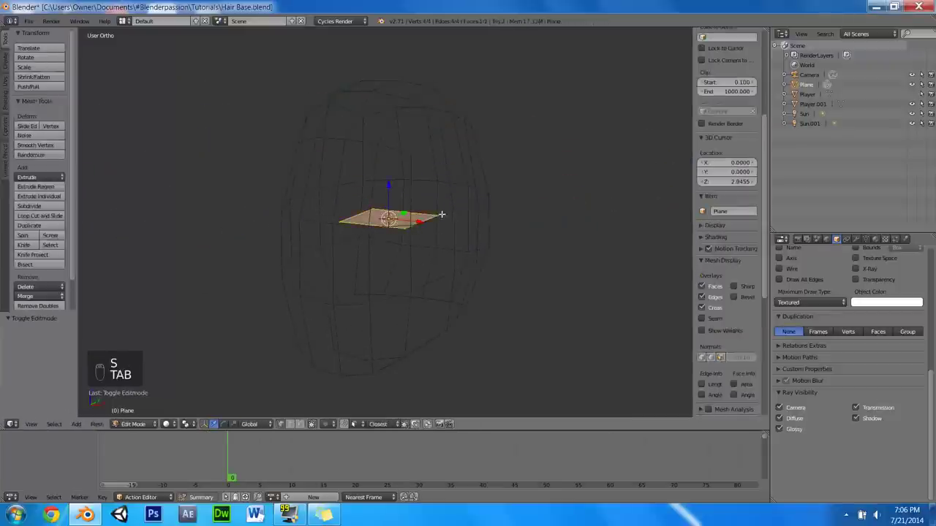
key(ctrl+r)
click(425, 196)
right_click(425, 196)
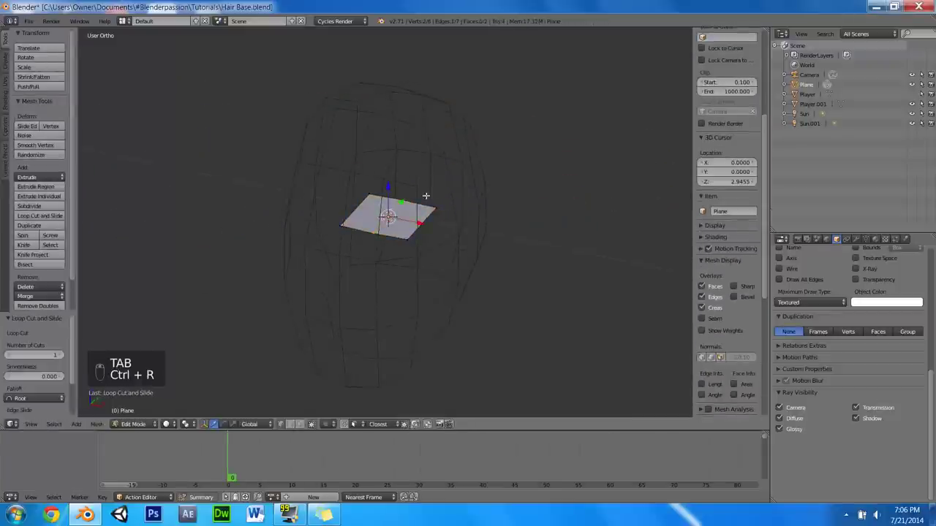
scroll(450, 194, up, 3)
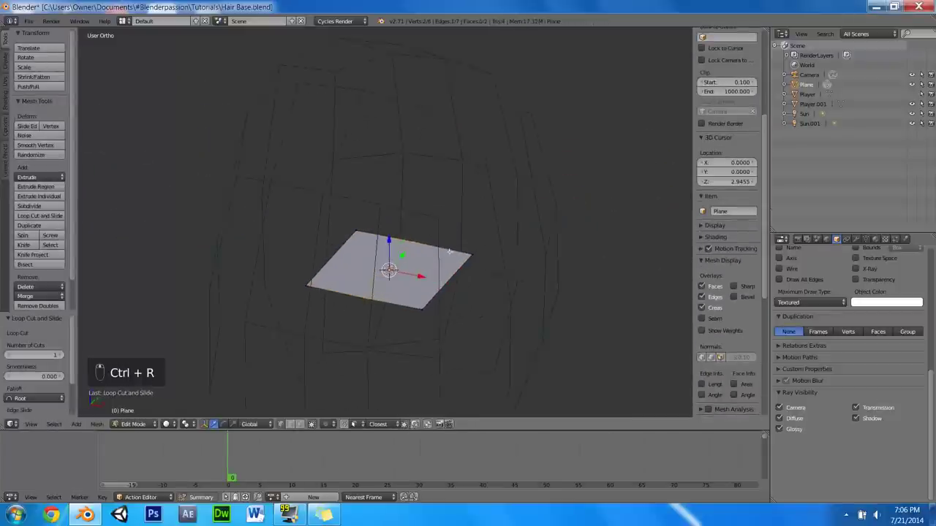
key(shift+Tab)
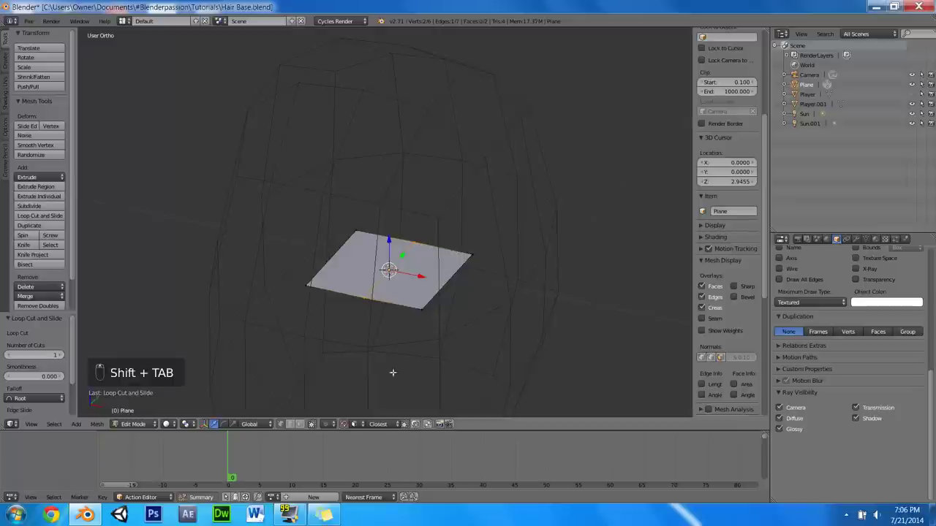
click(354, 426)
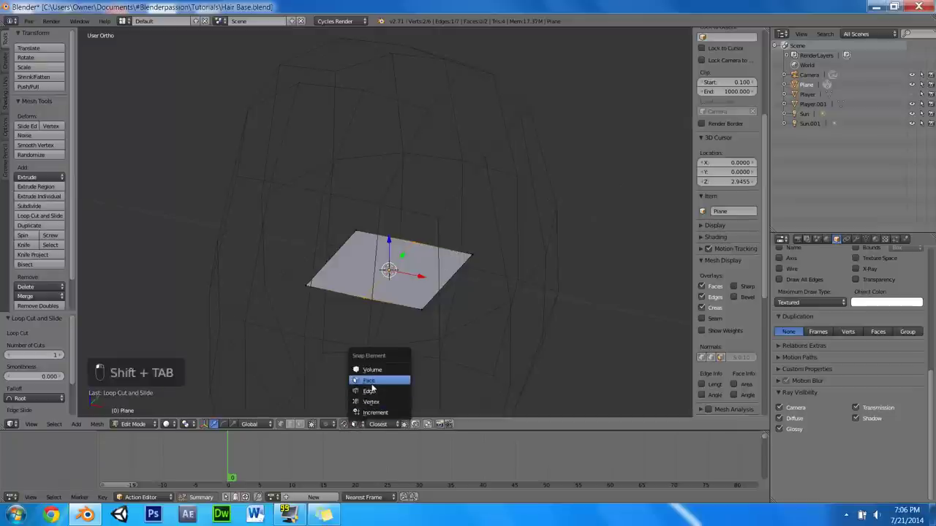
Set snapping to Face and move the plane's top vertex onto the head.
click(370, 378)
middle_drag(411, 276, 380, 212)
right_click(380, 211)
key(g)
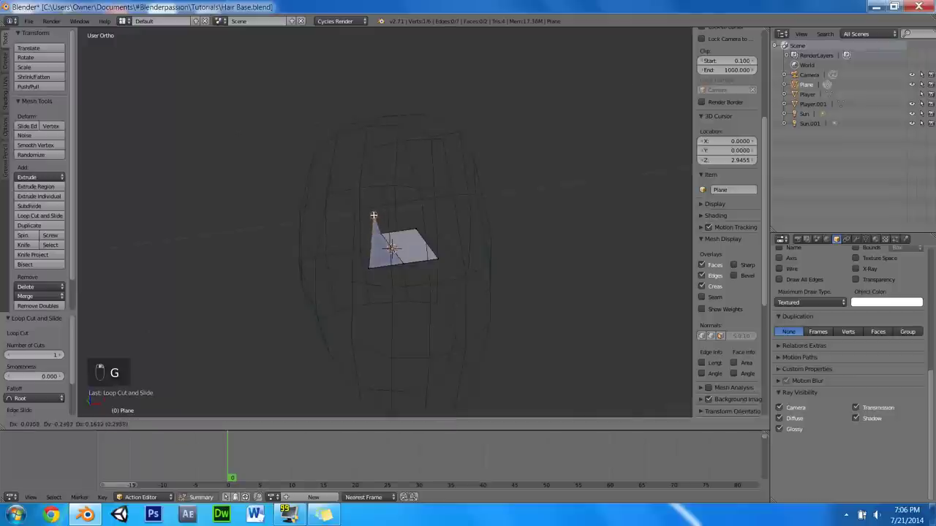
click(374, 215)
key(g)
click(412, 229)
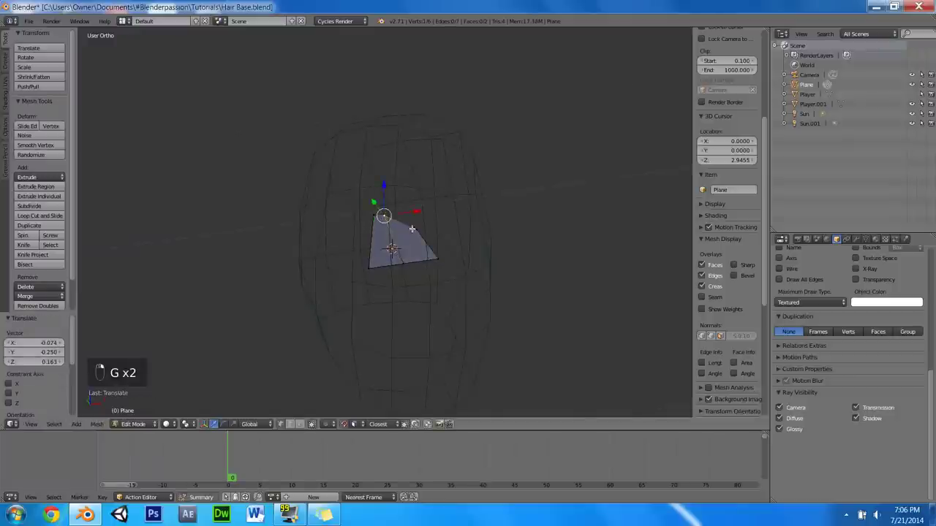
key(g)
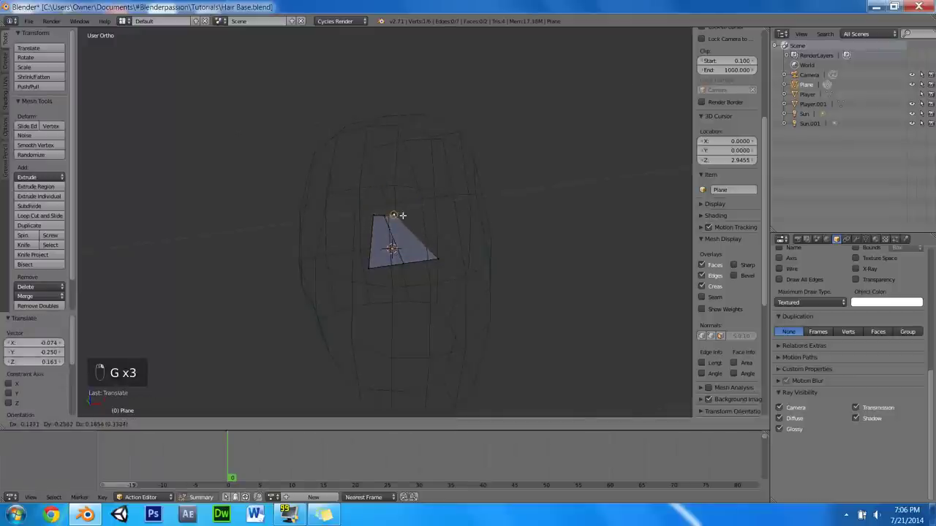
click(399, 216)
Move the lower-left vertex up and inward to narrow the plane into a strip.
middle_drag(399, 215, 377, 264)
right_click(378, 264)
key(g)
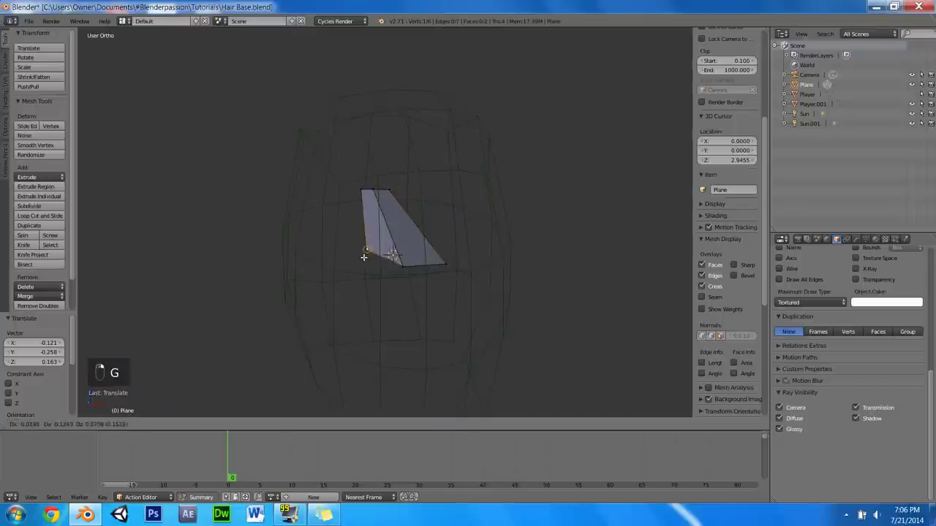
click(362, 257)
key(g)
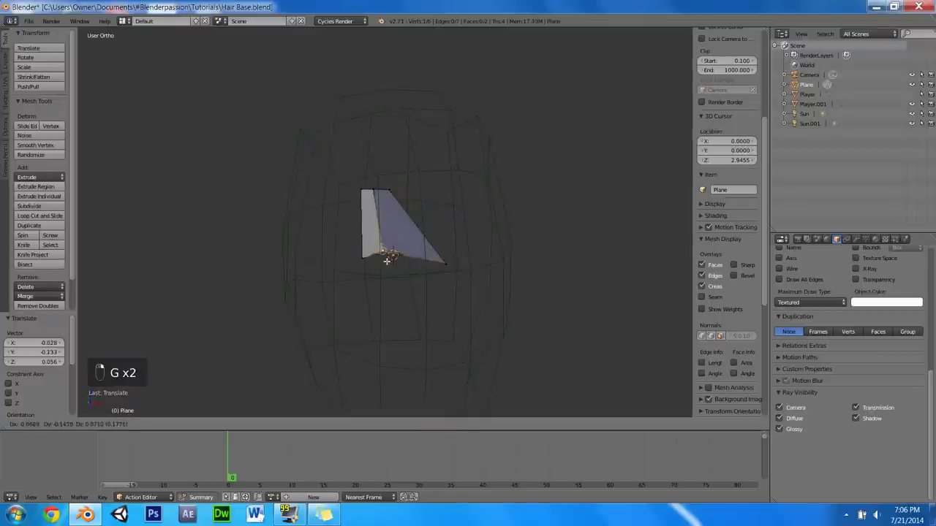
click(376, 260)
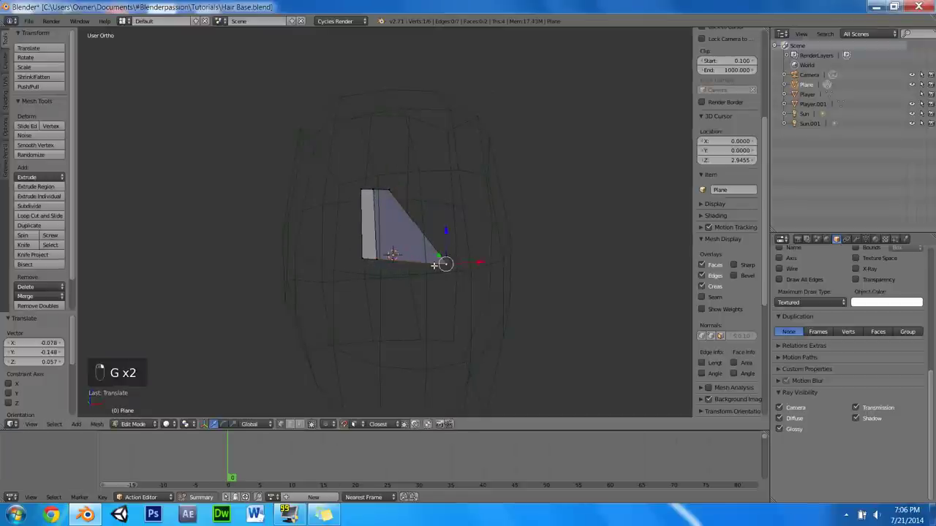
key(g)
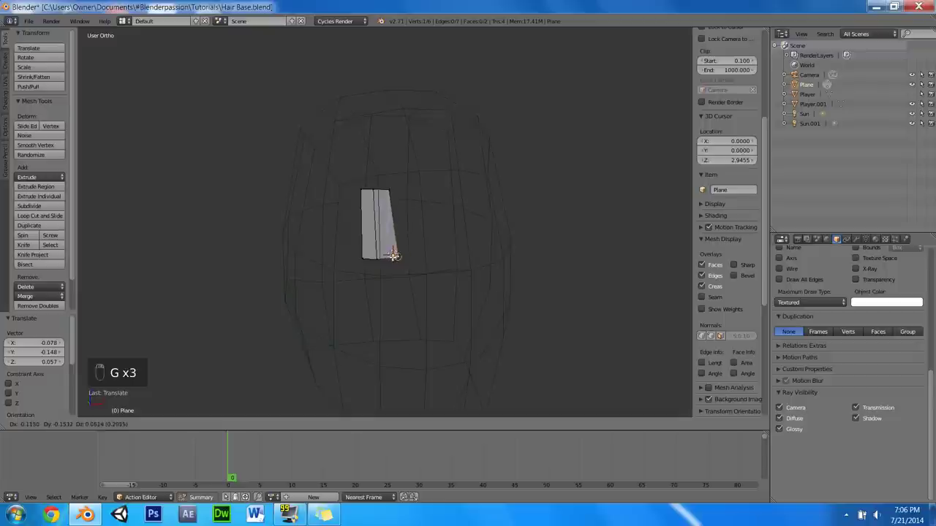
click(393, 257)
Switch to Normal orientation and scale the whole strip along X by 1.469.
key(alt+space)
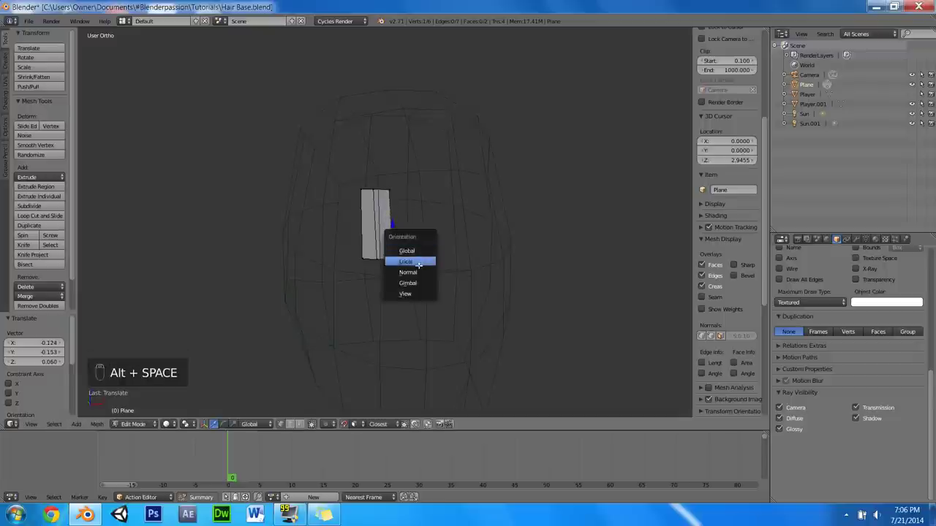
click(413, 271)
key(a)
key(a)
key(s)
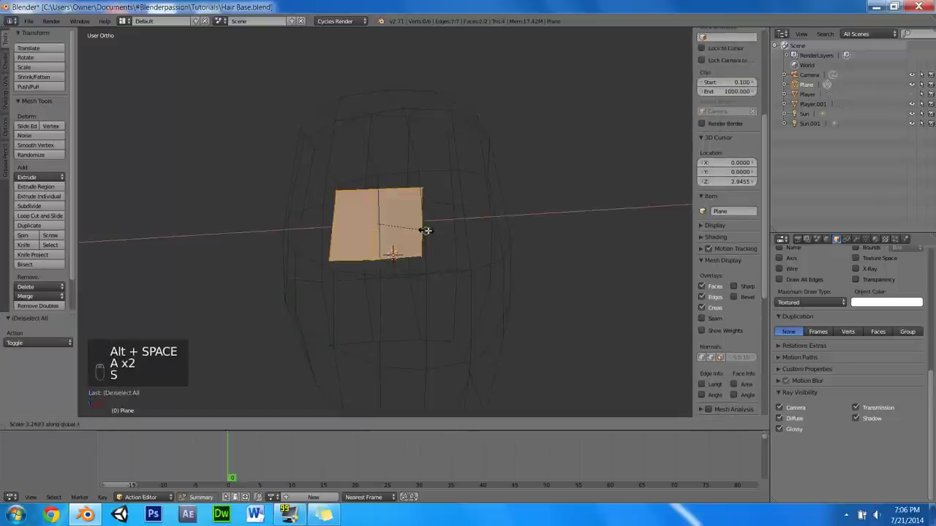
key(s)
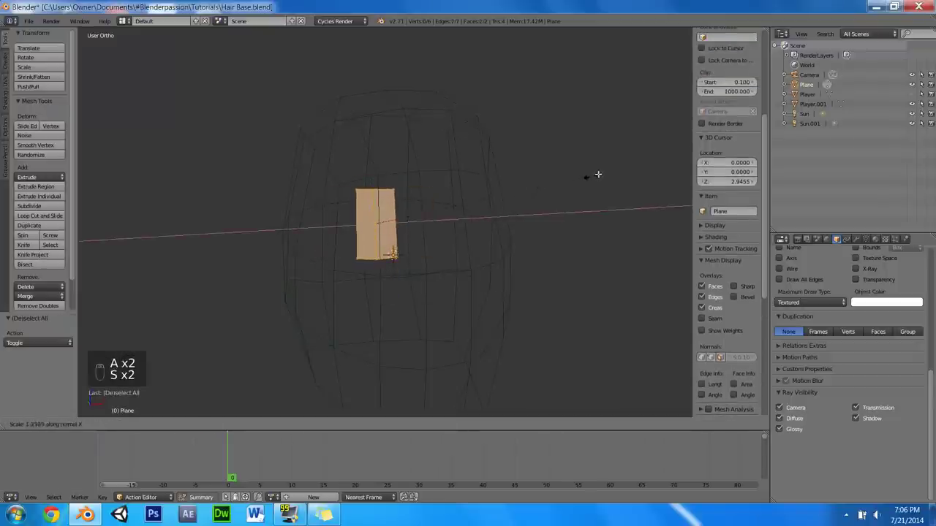
click(603, 174)
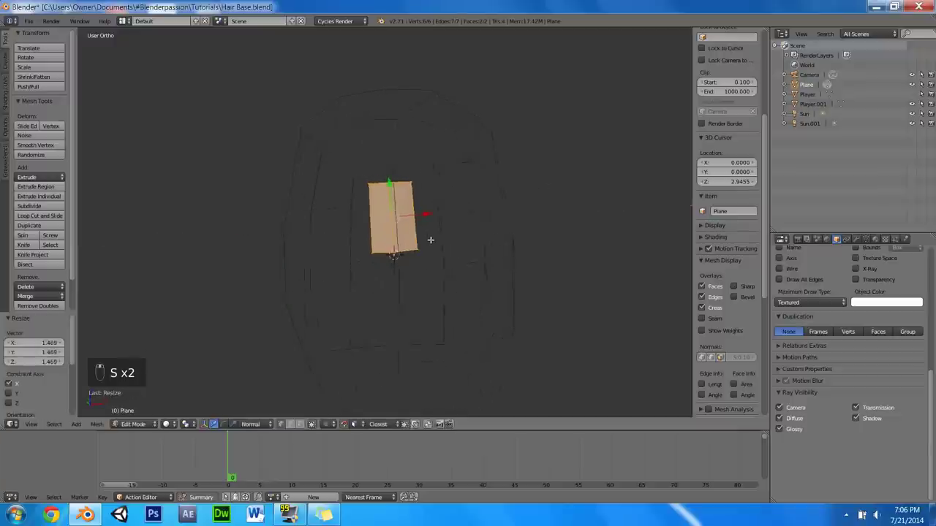
key(a)
middle_drag(416, 249, 400, 204)
Extrude two sections from the strip's top edge and slide a cross edge down.
key(e)
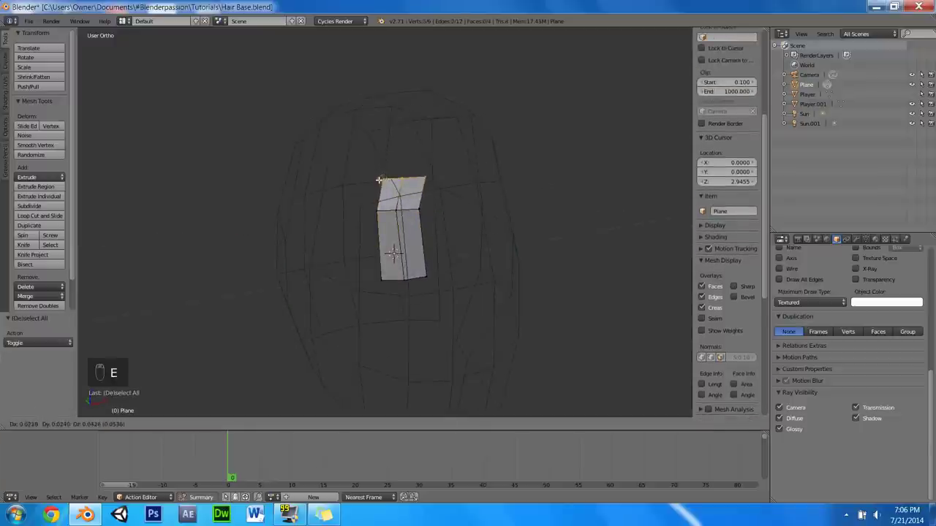
click(371, 180)
key(e)
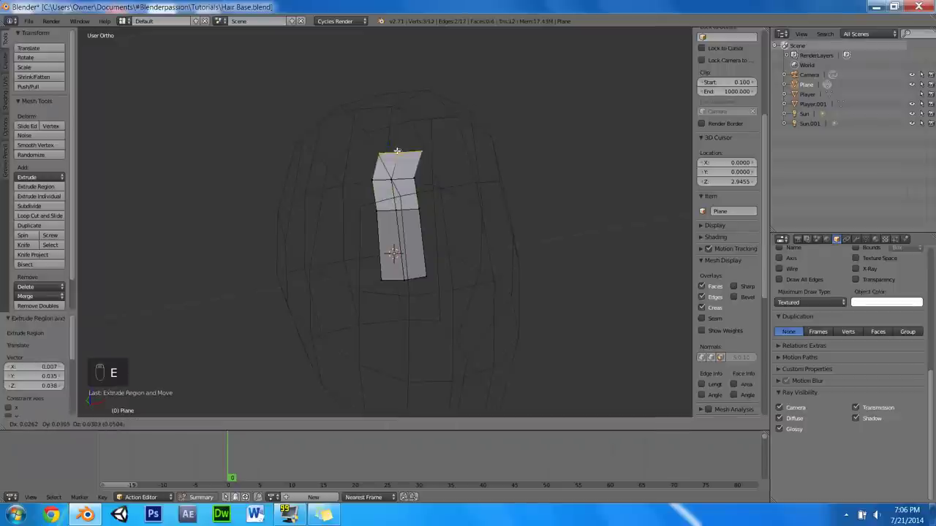
click(386, 138)
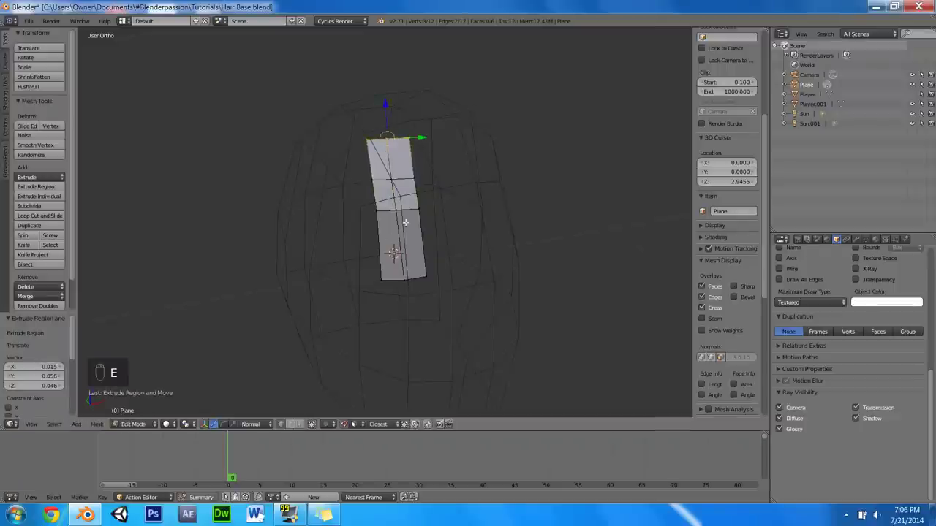
right_click(406, 217)
key(g)
key(g)
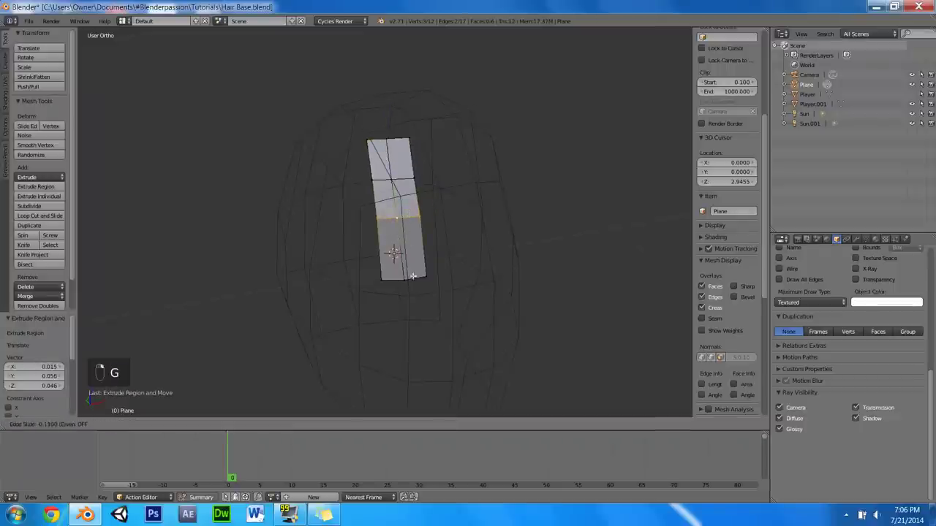
click(419, 299)
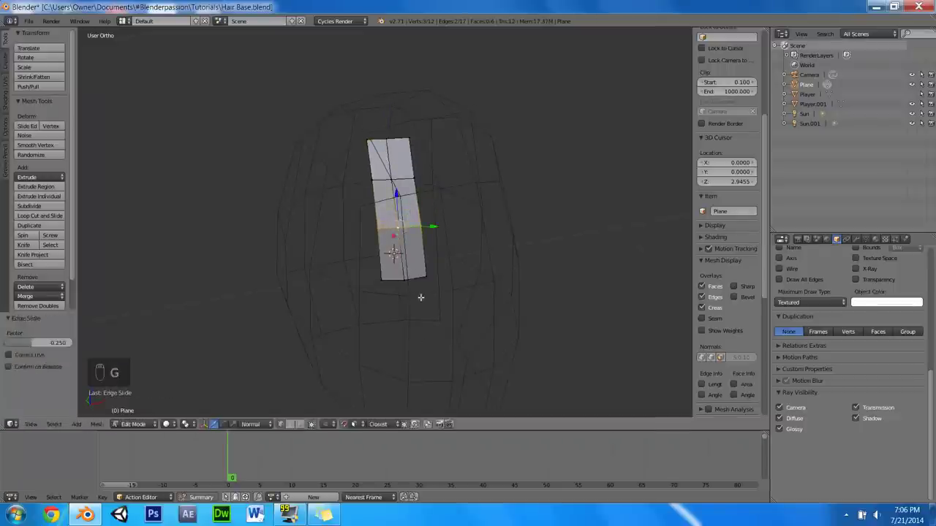
Rotate the bottom edge about 30°, rotate it further, and reposition it.
right_click(414, 268)
middle_drag(414, 254, 415, 253)
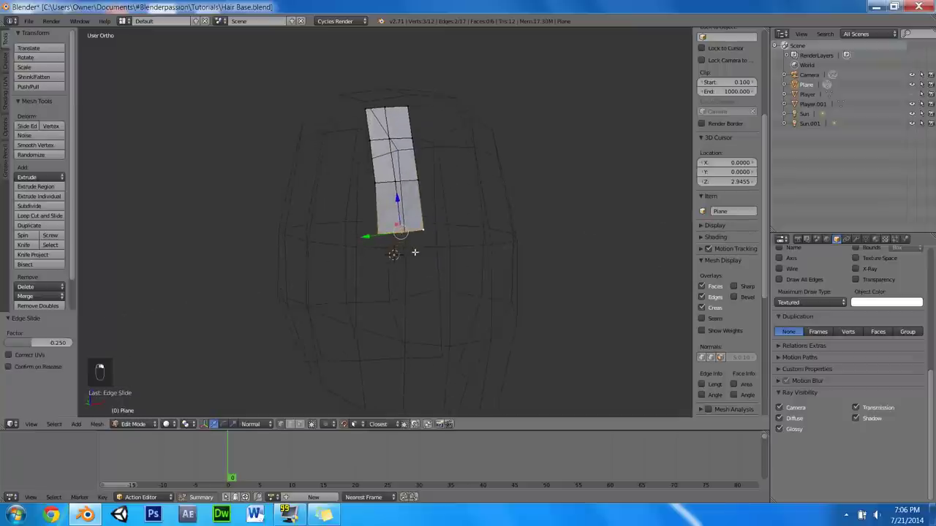
key(r)
click(591, 271)
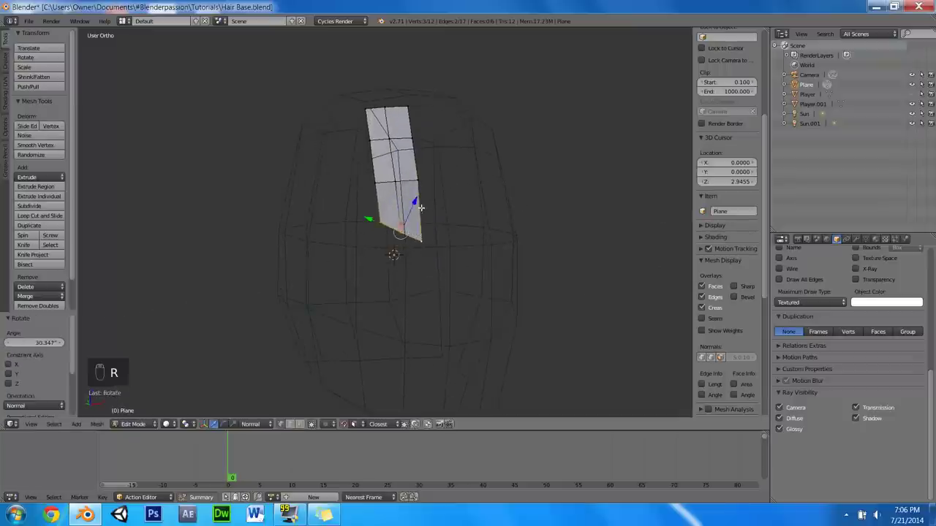
key(r)
click(544, 379)
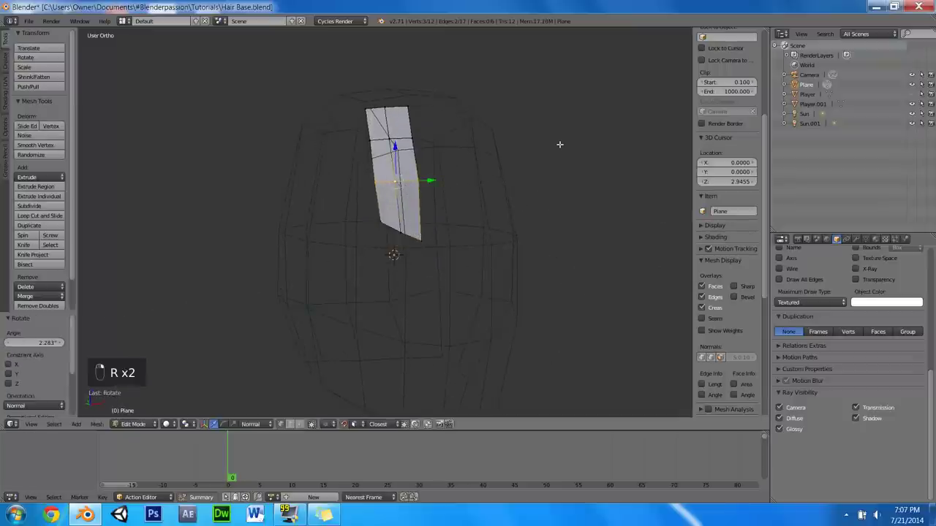
key(r)
click(576, 173)
key(g)
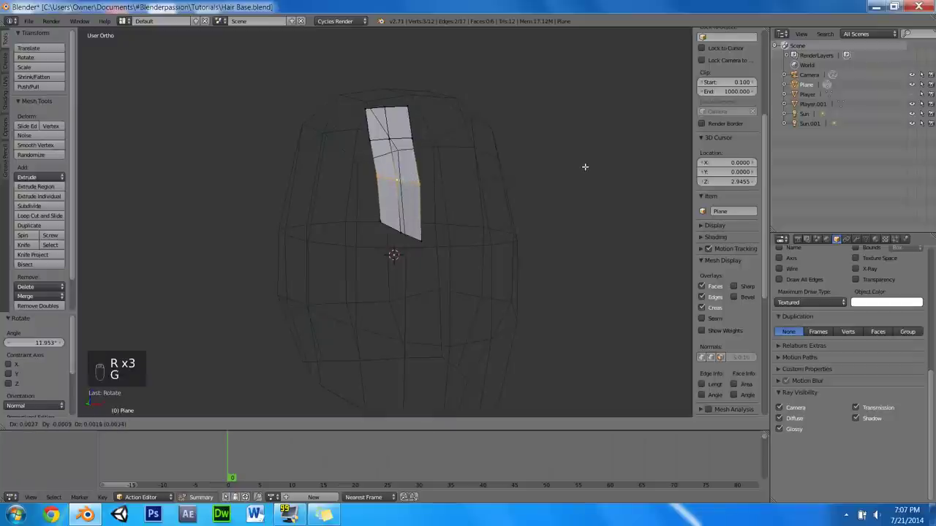
click(585, 167)
Extrude a new segment from the bottom edge and reposition the top edge.
right_click(413, 237)
key(e)
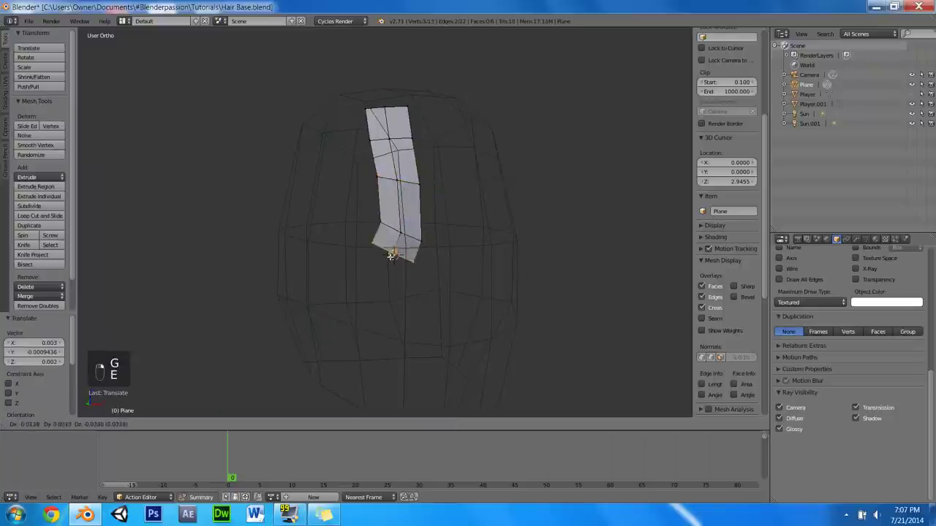
click(394, 257)
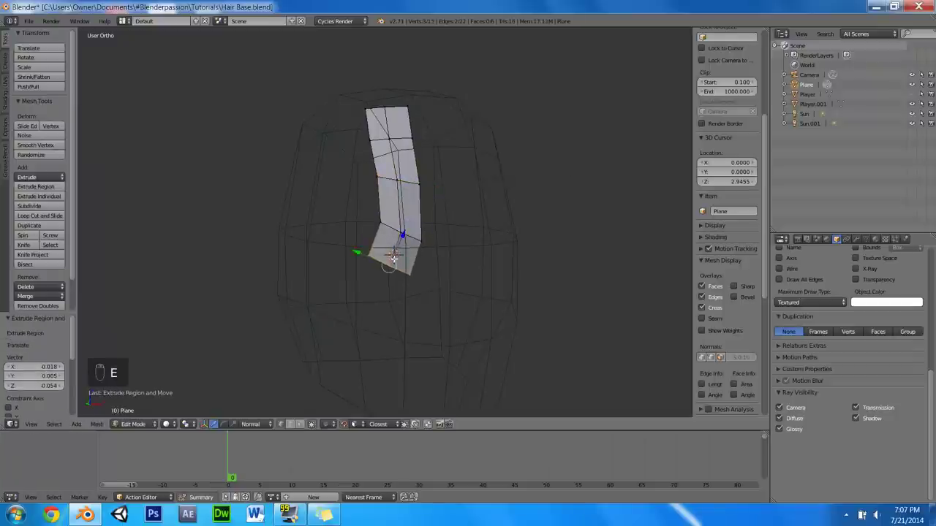
right_click(391, 107)
middle_drag(492, 96, 405, 200)
key(g)
click(413, 200)
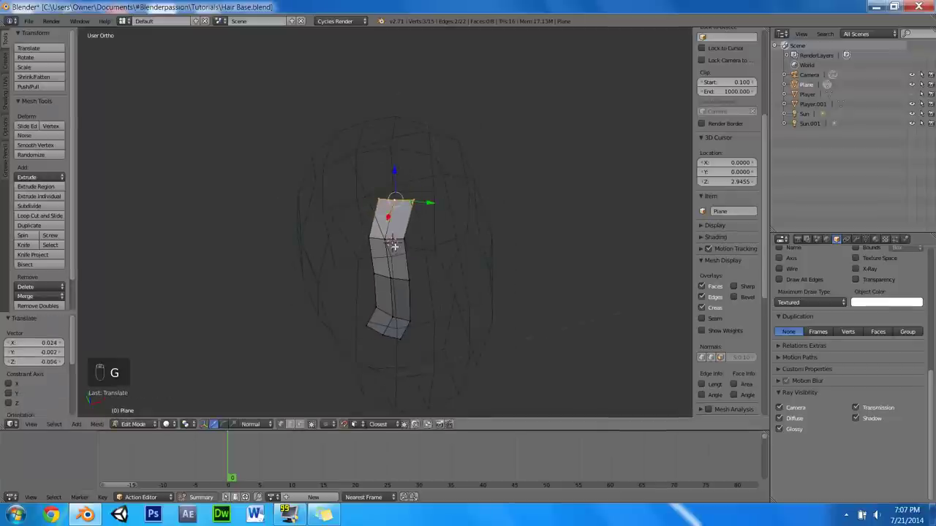
Rotate and move a middle edge to kink the strip along the head.
right_click(400, 240)
key(r)
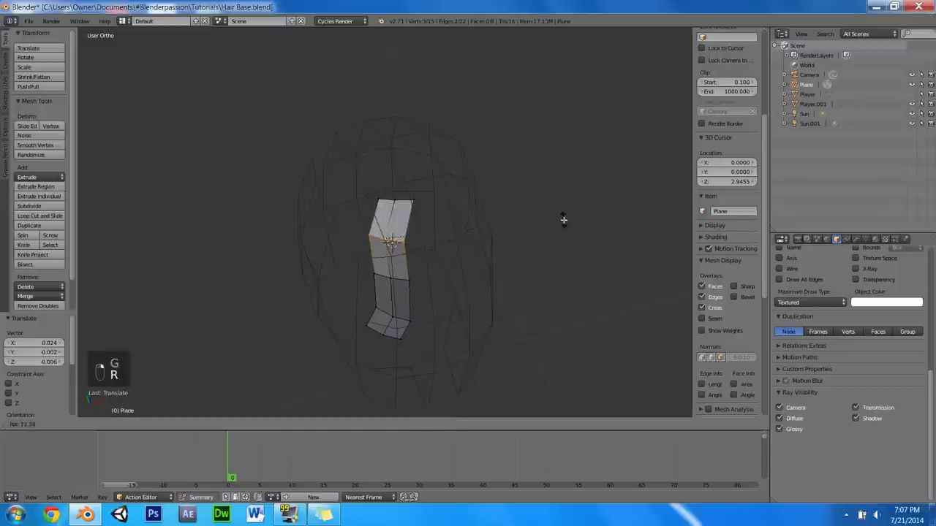
click(562, 220)
key(g)
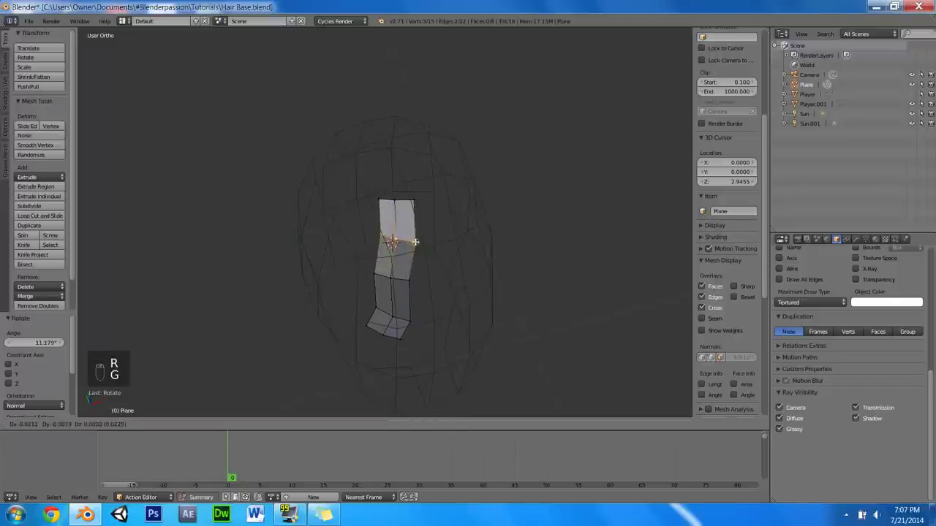
click(413, 242)
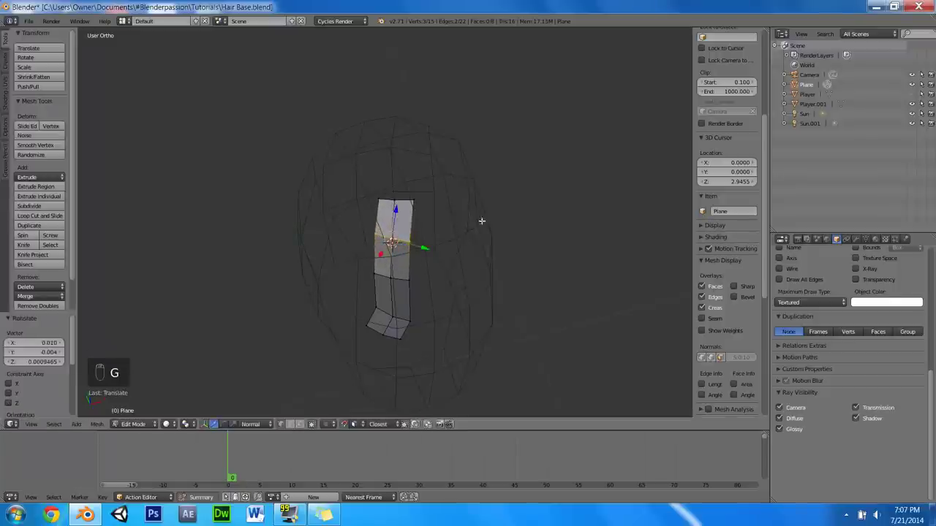
scroll(560, 129, up, 5)
Rotate the strip's lower edge, then rotate and slide its middle edge to bend it.
key(a)
right_click(453, 258)
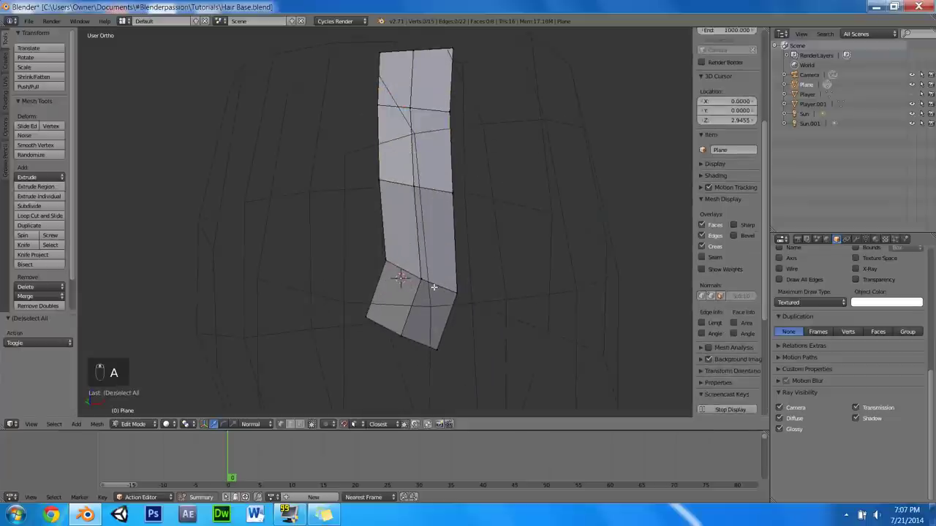
key(r)
click(626, 90)
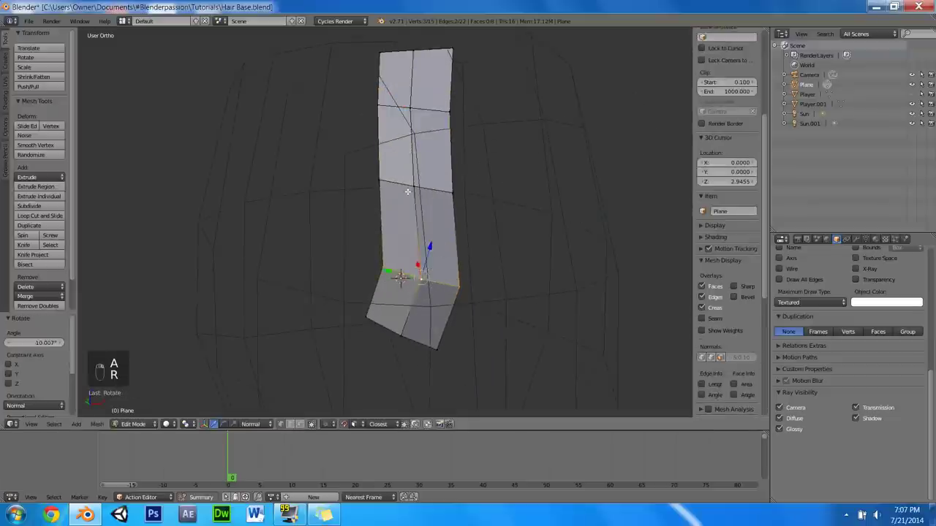
right_click(424, 190)
key(r)
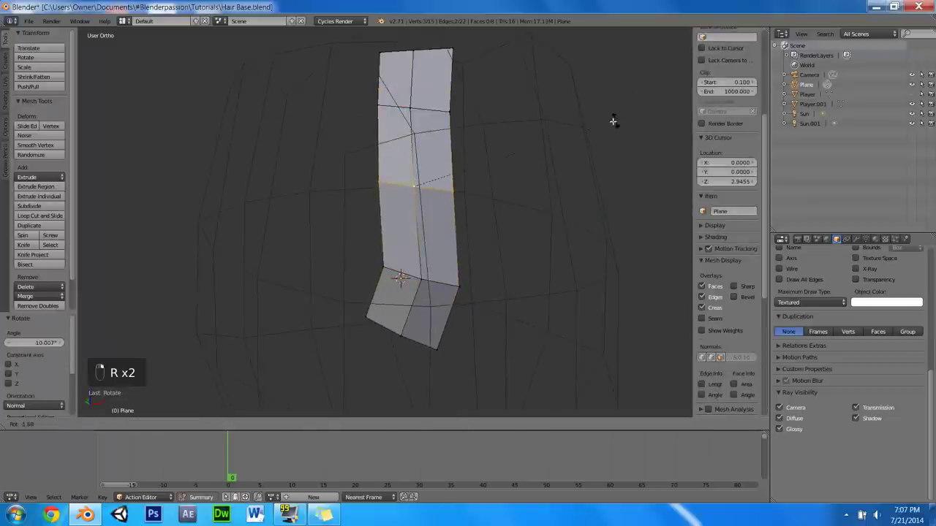
click(613, 121)
key(g)
click(684, 115)
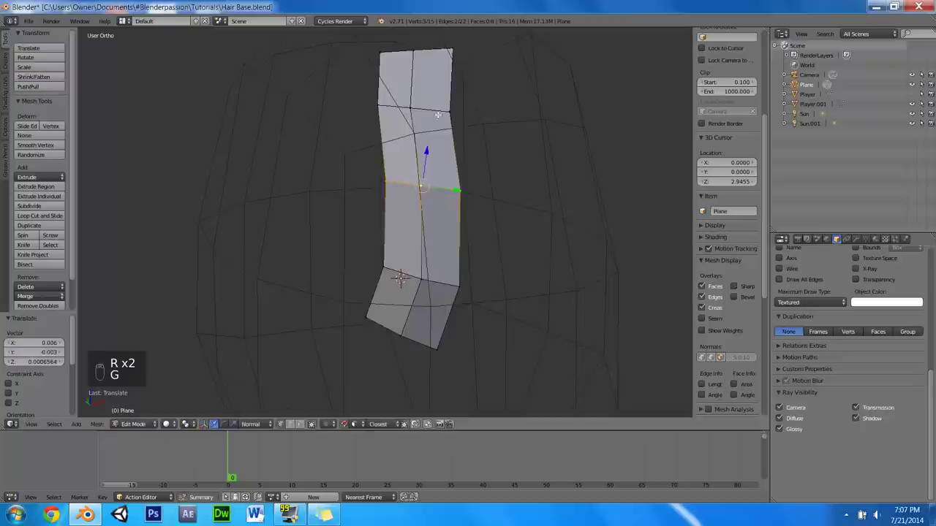
Rotate the strip's upper edge and shift it right to continue the curve.
right_click(439, 111)
key(r)
click(613, 75)
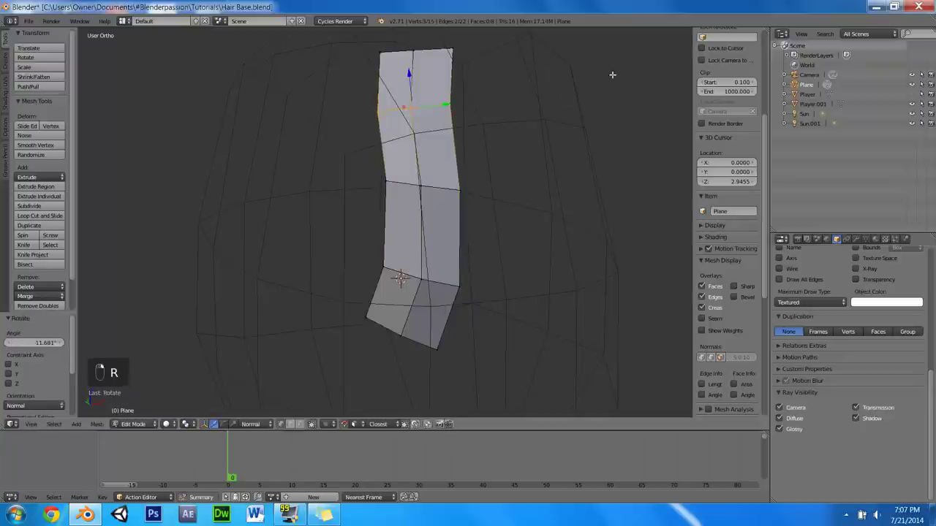
key(g)
click(688, 73)
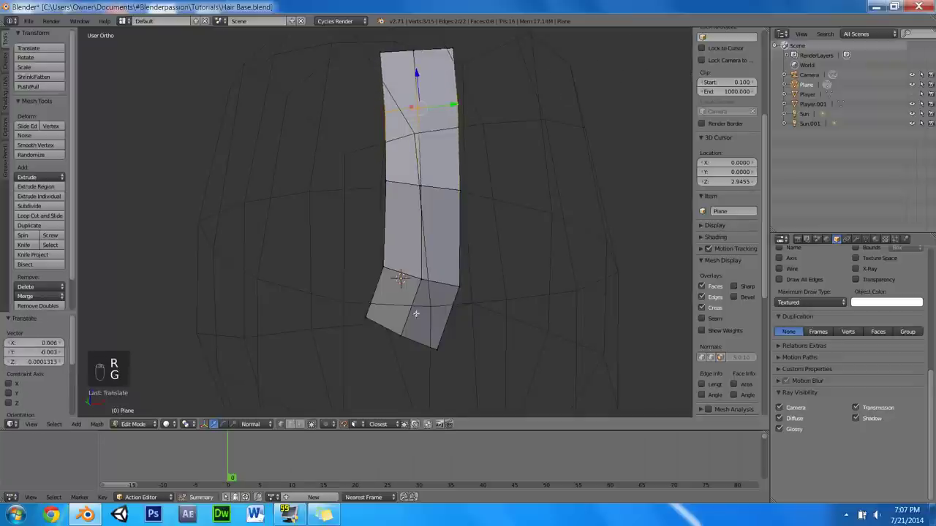
Pull the bottom-middle vertex down into a pointed tip and inspect the curved strip.
right_click(402, 335)
key(g)
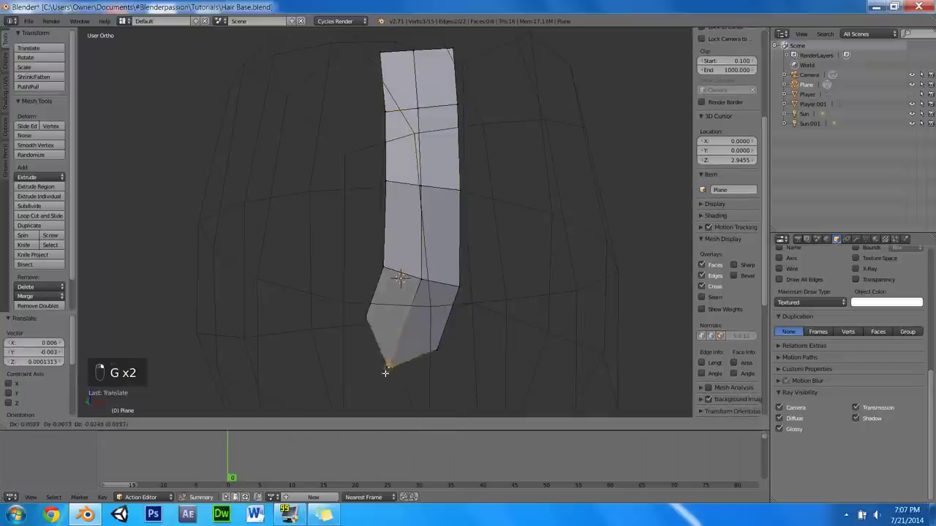
click(380, 381)
key(a)
scroll(444, 185, down, 3)
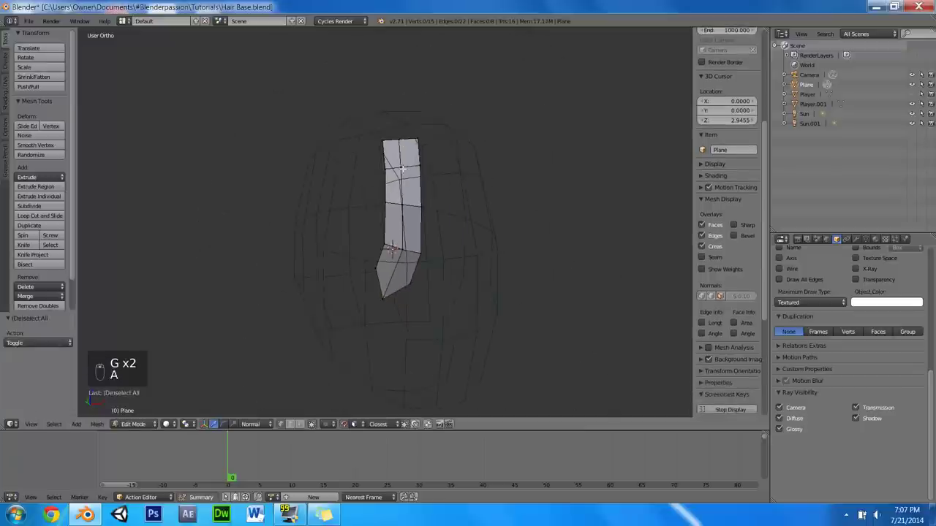
middle_drag(445, 186, 454, 176)
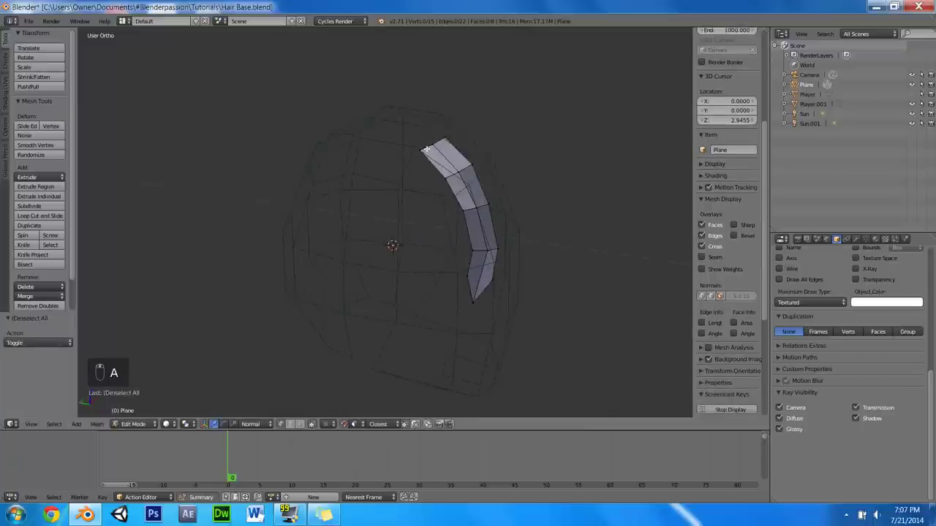
right_click(426, 149)
scroll(515, 153, up, 3)
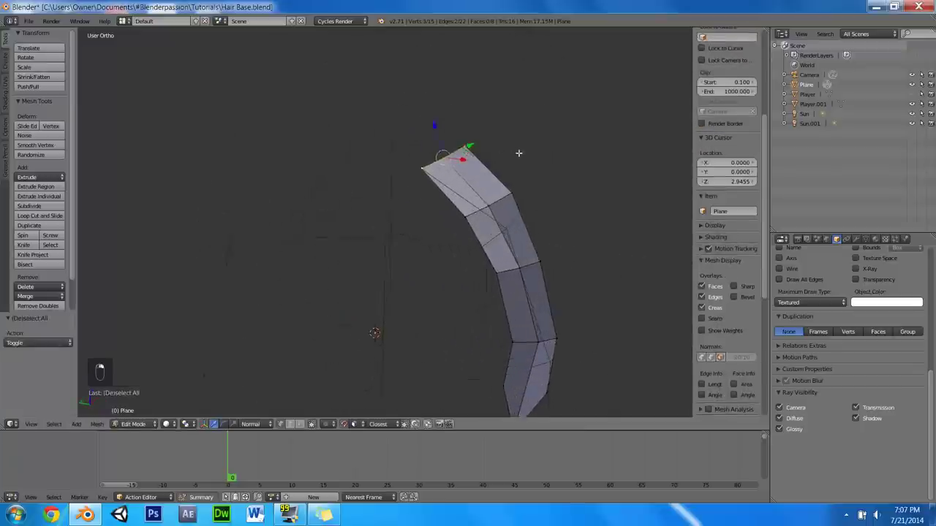
Duplicate the strip's top edge, rotating and moving the copy to the left.
key(shift+d)
click(397, 209)
key(r)
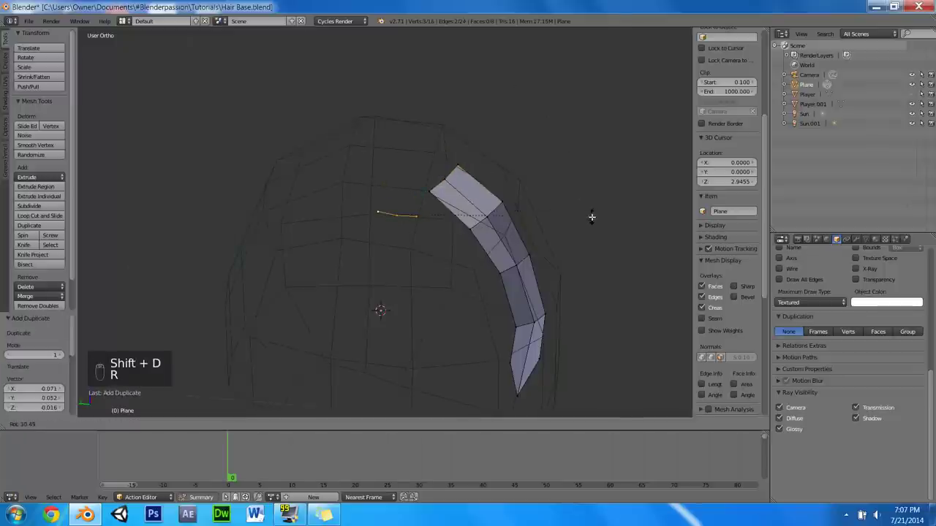
click(585, 194)
key(g)
click(543, 144)
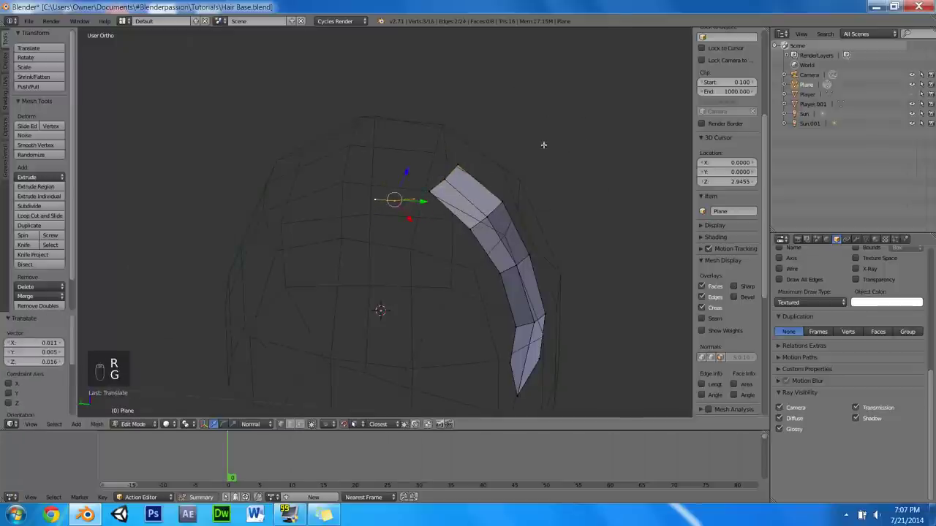
middle_drag(543, 145, 472, 439)
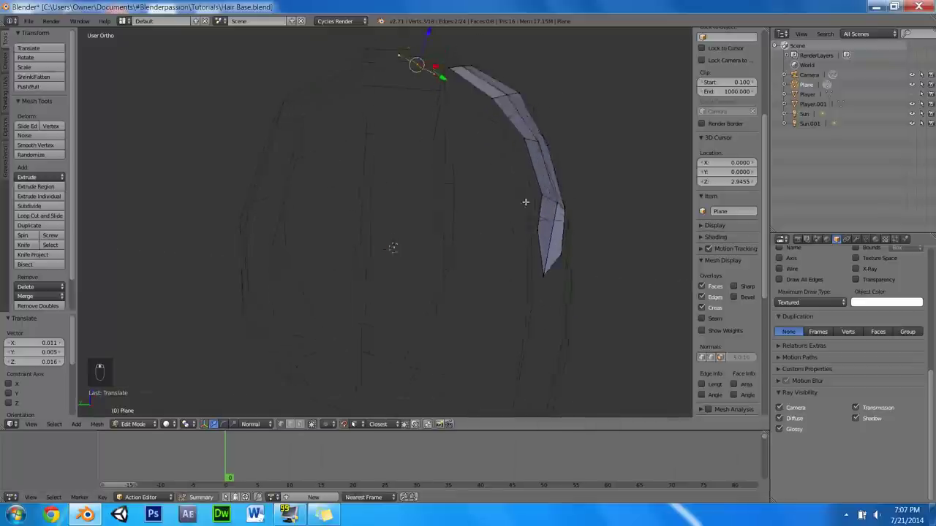
middle_drag(525, 202, 395, 167)
Fine-tune the duplicated edge's position, undoing the last nudge.
key(g)
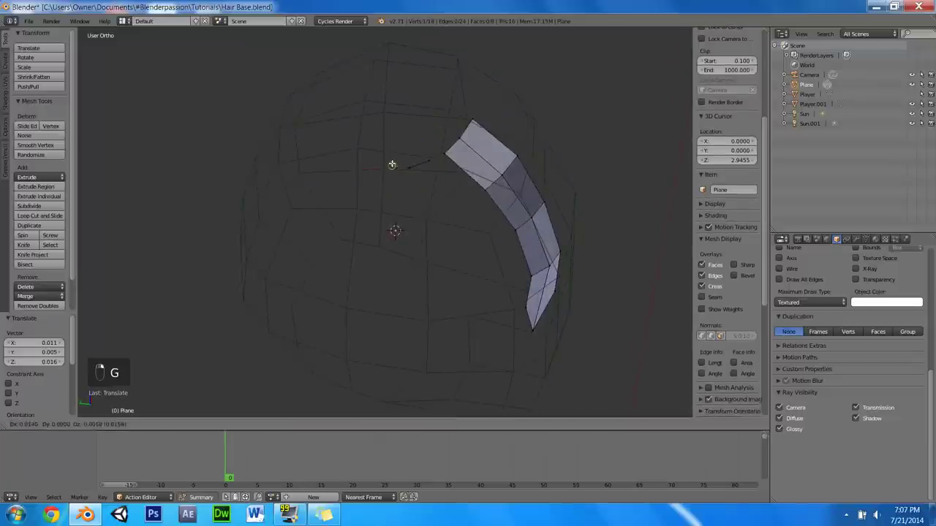
click(398, 168)
key(g)
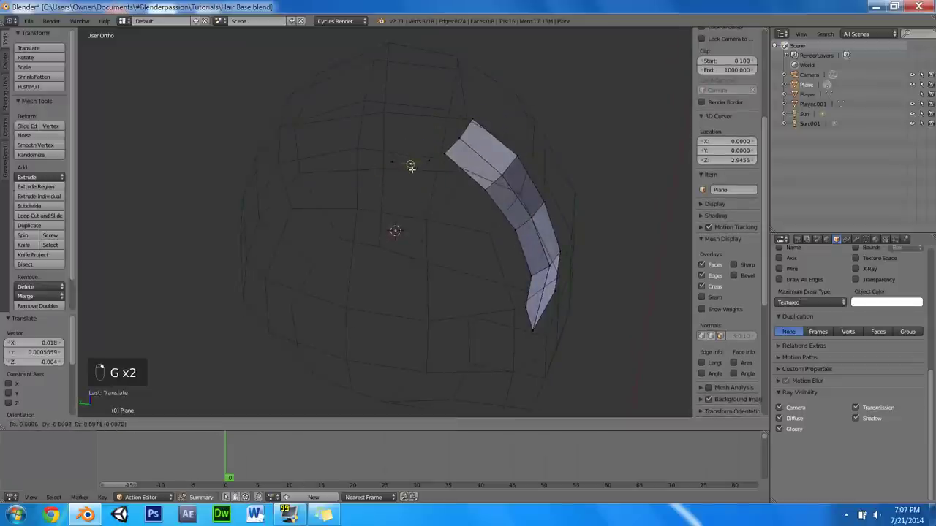
click(411, 167)
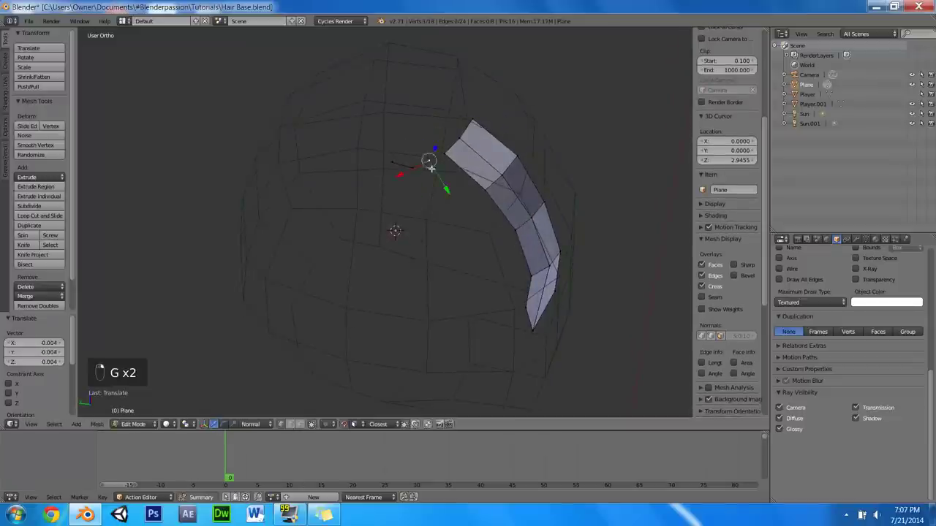
key(g)
click(430, 172)
key(ctrl+z)
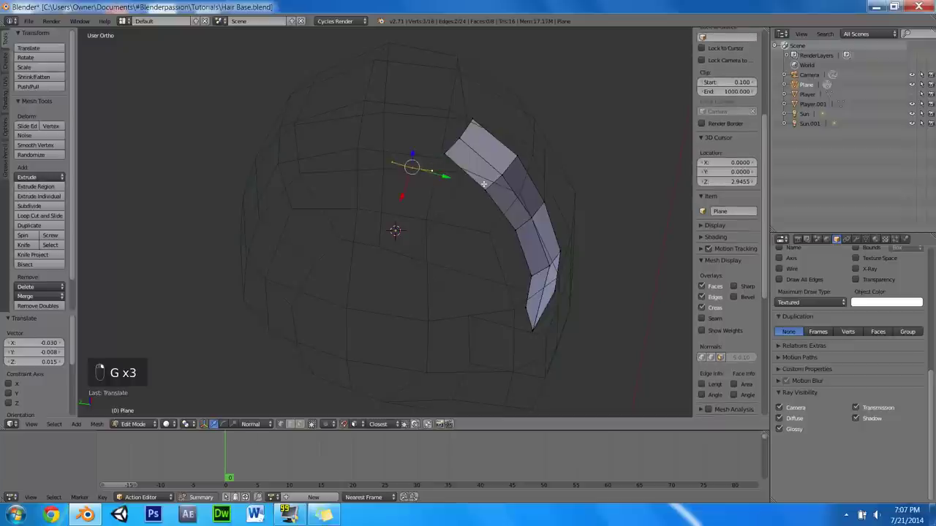
Widen the edge, extrude two faces downward from it, and recalculate all normals.
key(s)
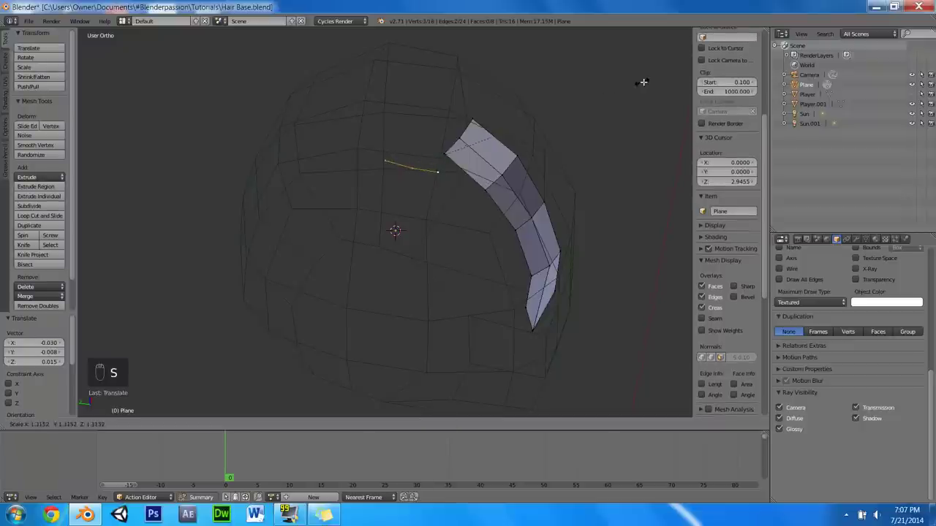
click(375, 214)
key(e)
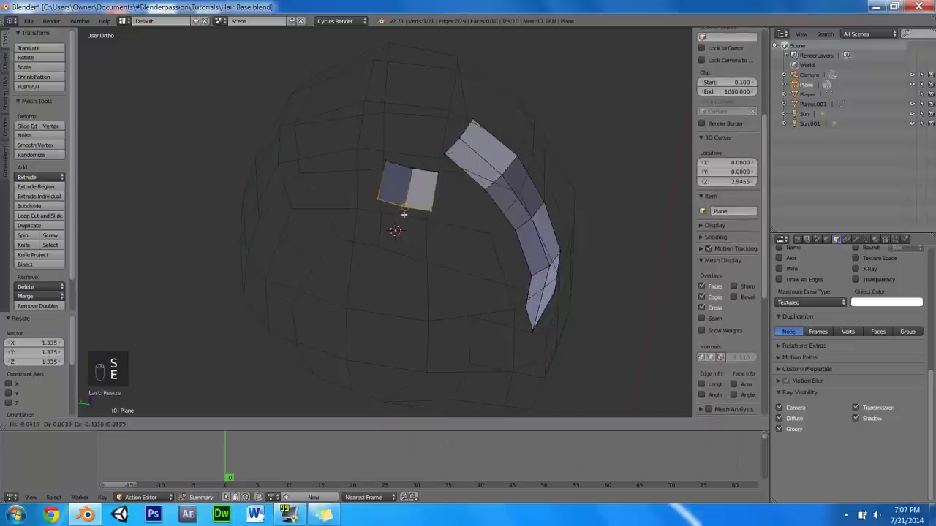
click(403, 213)
key(e)
click(389, 289)
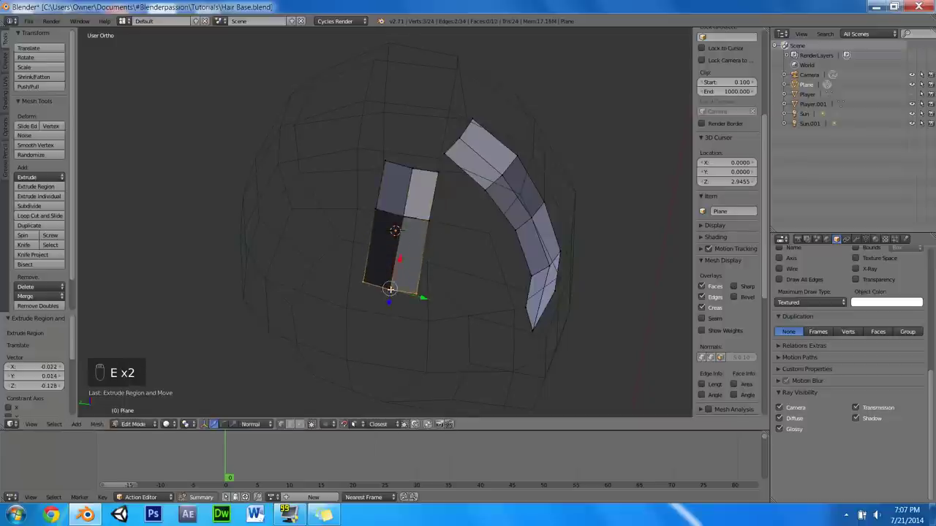
key(a)
key(a)
key(a)
key(ctrl+n)
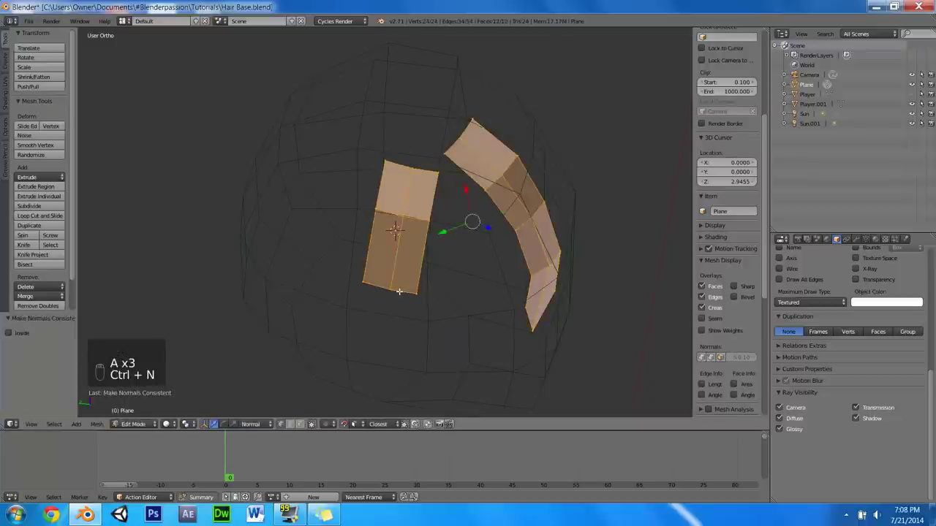
Extrude the left strip's bottom edge downward into a pointed tip, then select the whole strip.
key(a)
middle_drag(432, 256, 447, 209)
alt+right_click(448, 210)
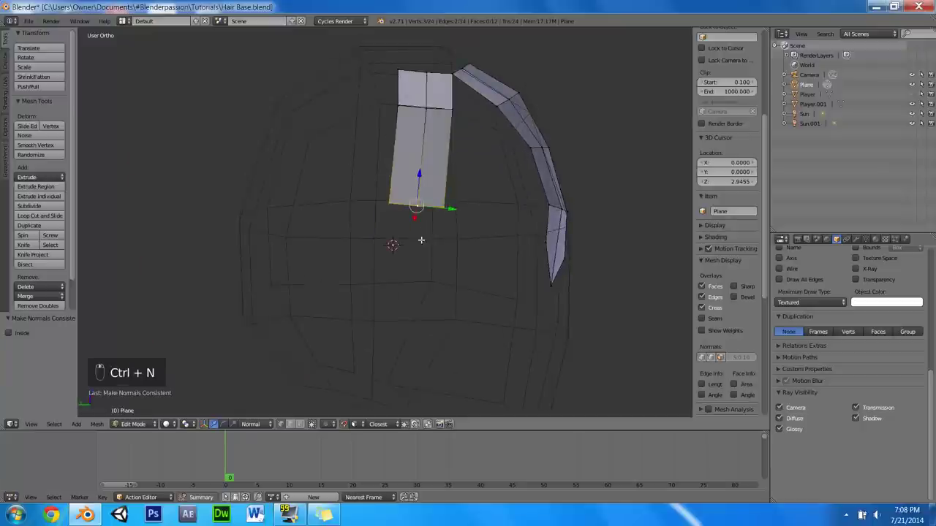
key(e)
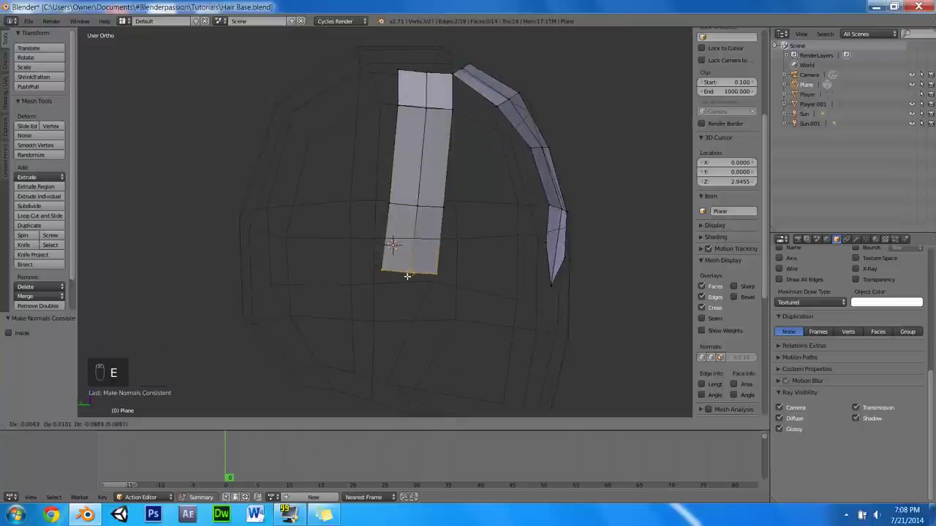
click(407, 275)
key(g)
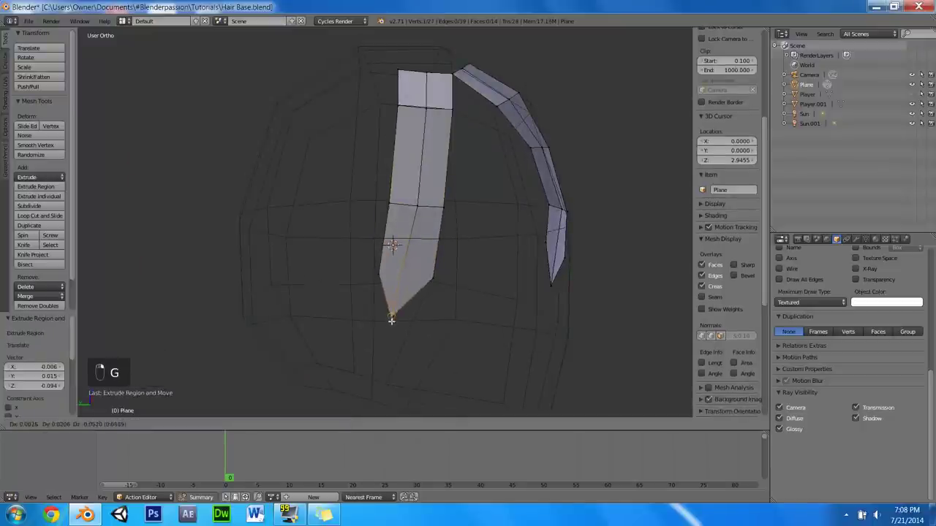
click(391, 321)
key(a)
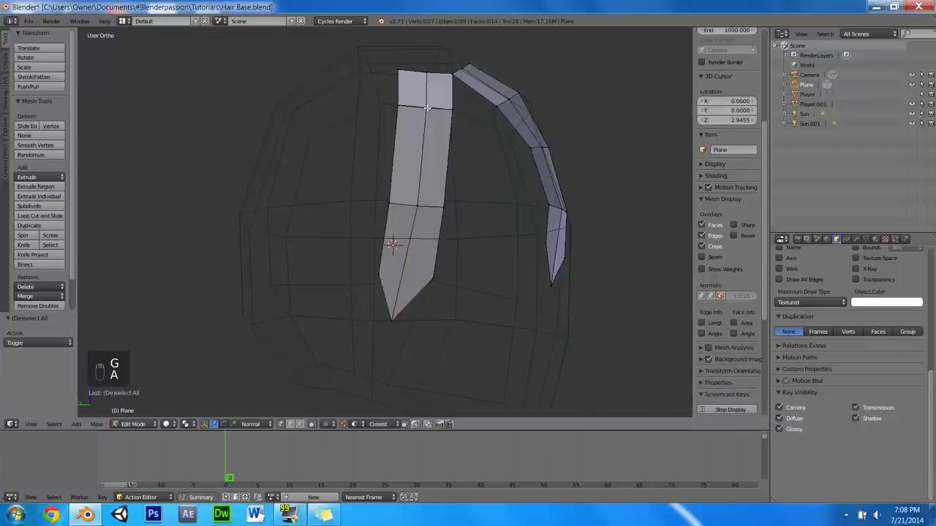
key(l)
middle_drag(550, 80, 449, 113)
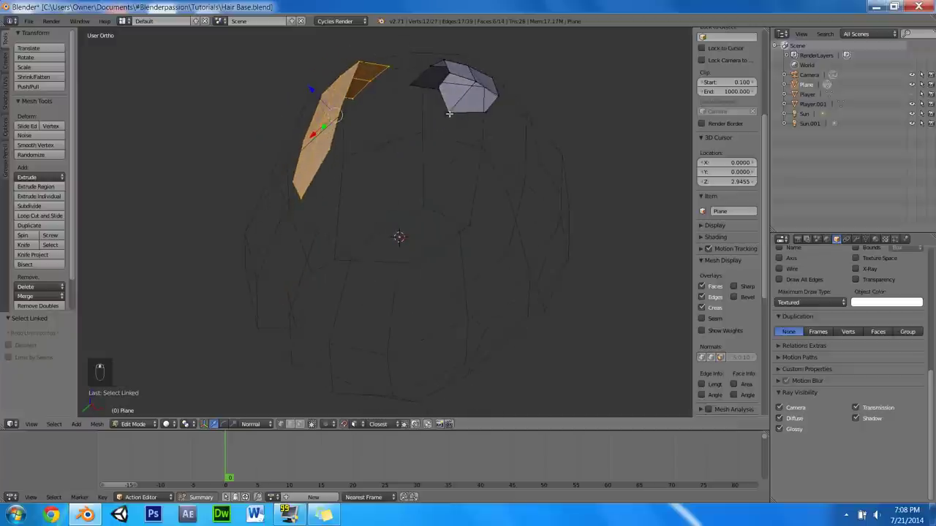
Duplicate the front strip and rotate and move the copy beside the original.
key(shift+d)
right_click(424, 96)
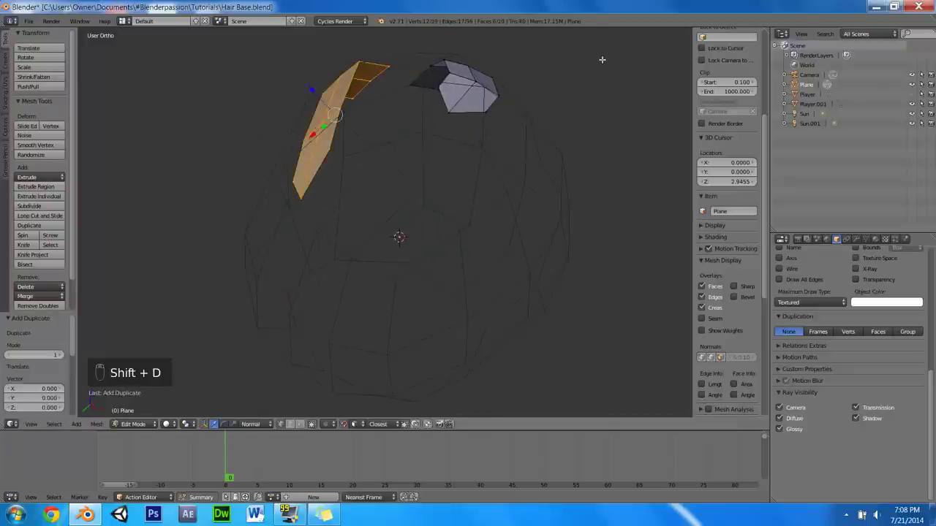
key(ctrl+z)
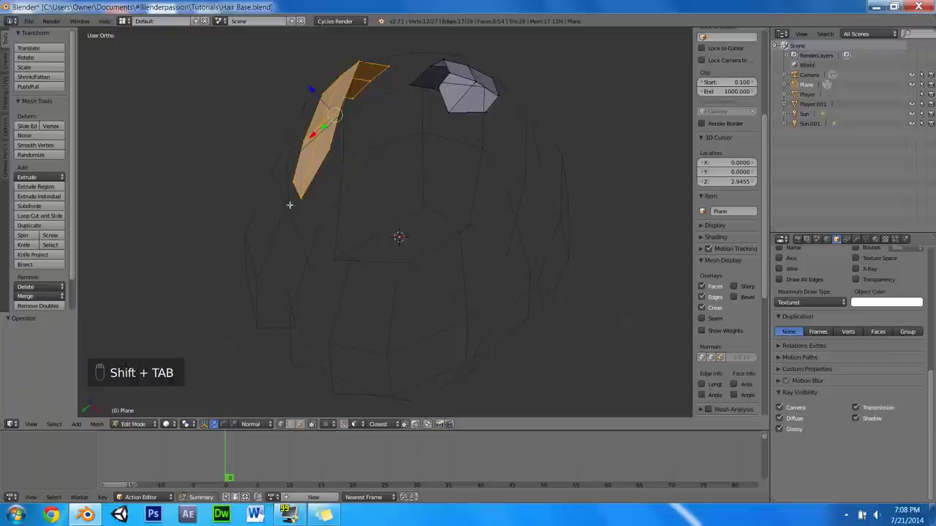
middle_drag(451, 87, 441, 95)
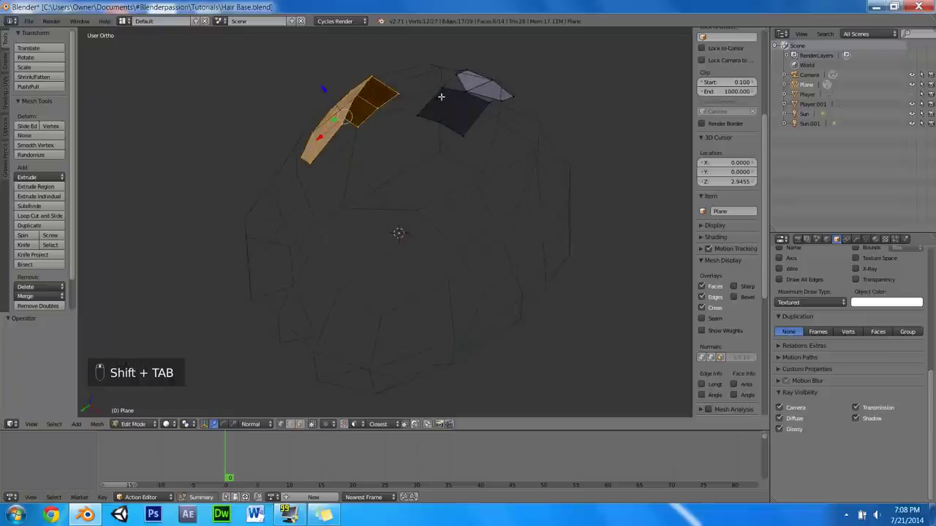
key(shift+d)
click(494, 110)
middle_drag(495, 110, 476, 184)
key(r)
click(439, 297)
key(g)
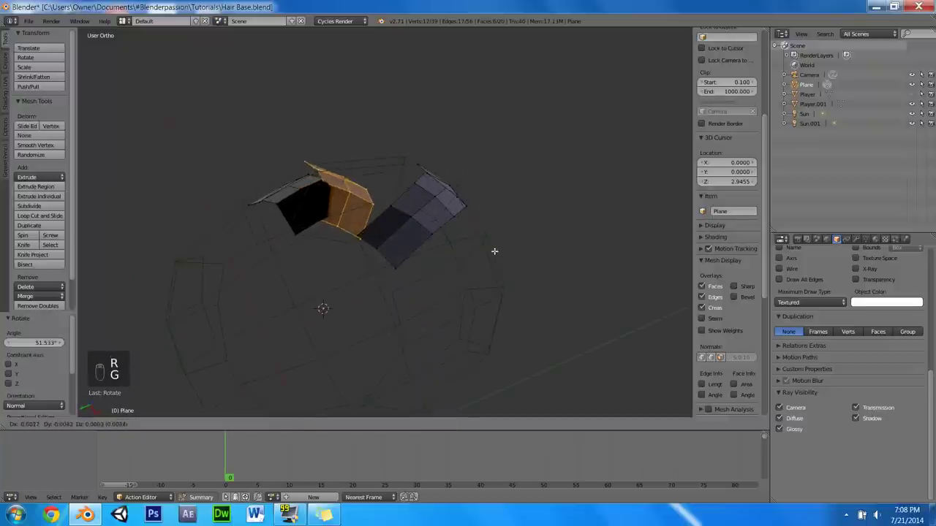
click(548, 229)
Re-angle the duplicated strip to follow the scalp, checking it from the top view.
middle_drag(549, 229, 502, 288)
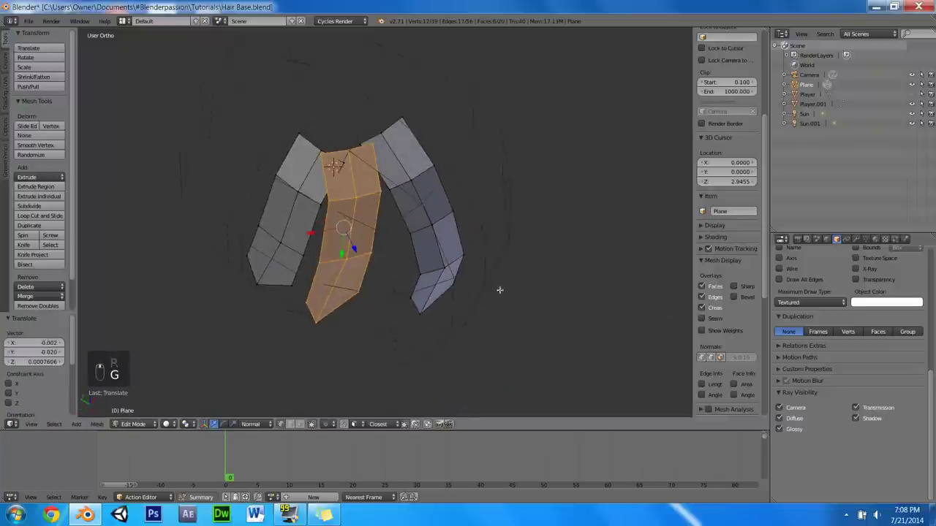
key(r)
right_click(303, 311)
key(KP_7)
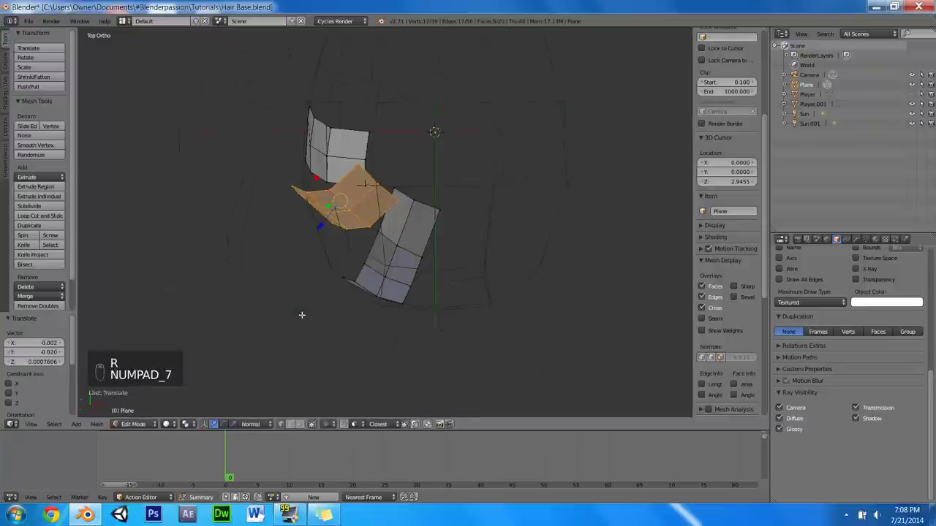
middle_drag(543, 146, 480, 123)
key(r)
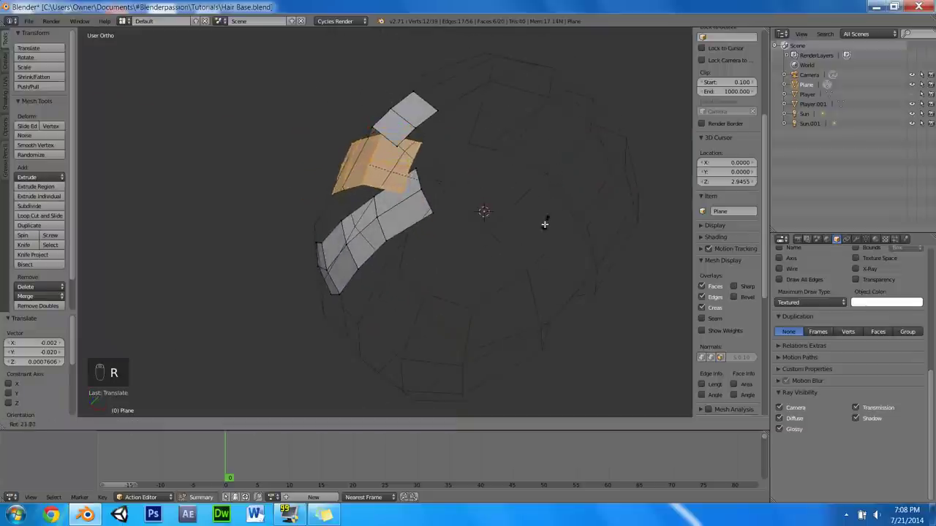
click(549, 212)
middle_drag(550, 212, 527, 73)
Rotate and reposition the middle strand to sit between its neighbours.
key(r)
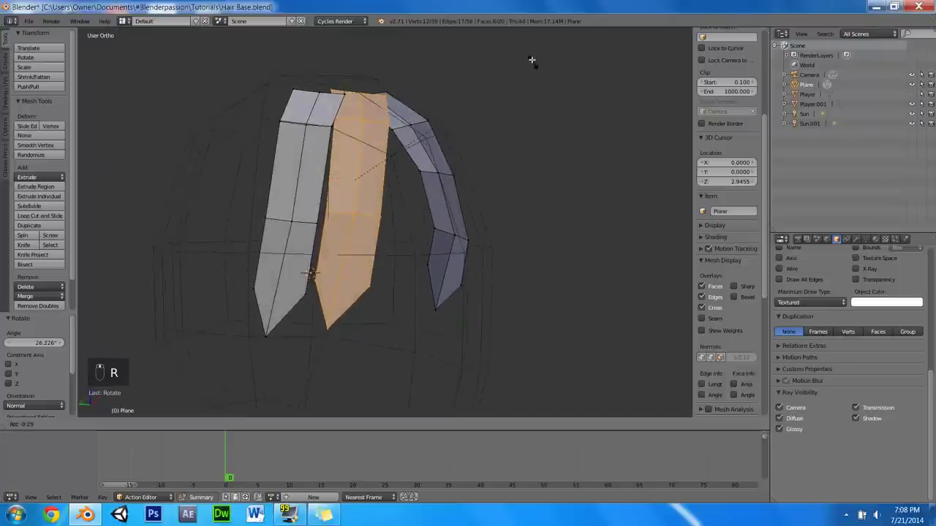
key(r)
key(g)
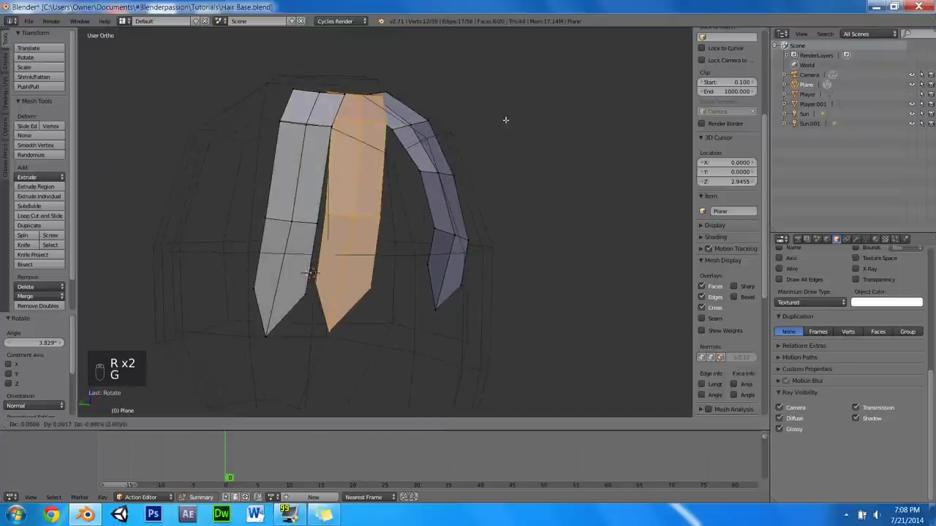
click(500, 109)
middle_drag(501, 105, 457, 114)
Duplicate the middle strand, tilting it with trackball rotation and shifting it to the head's left front.
key(shift+d)
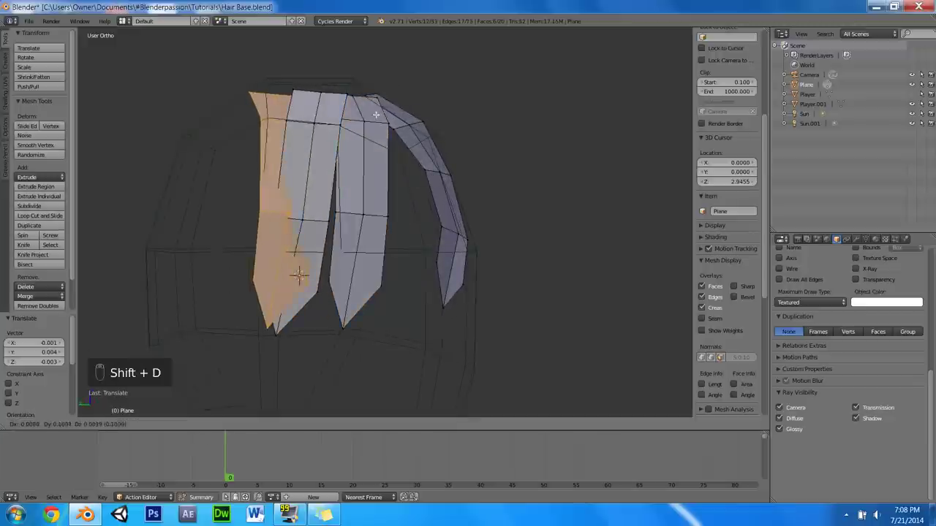
click(364, 118)
middle_drag(403, 100, 396, 47)
key(r)
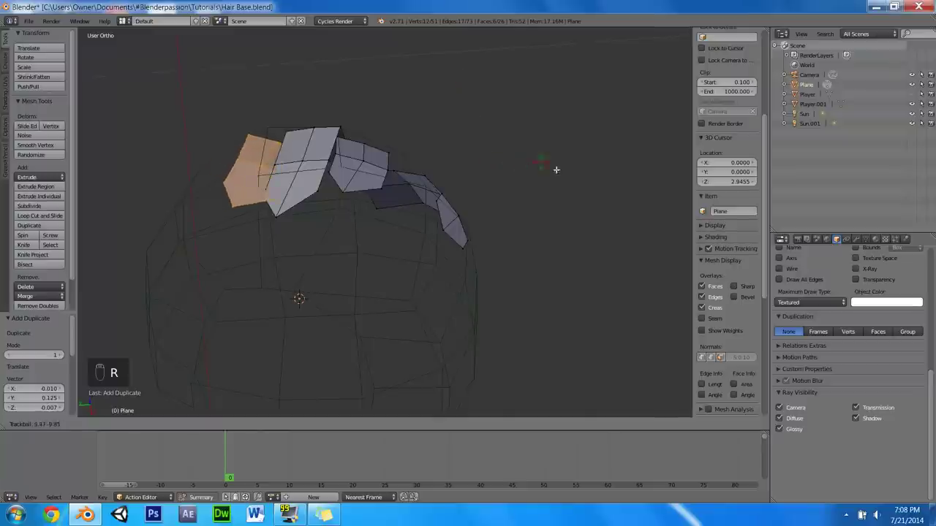
click(559, 180)
mouse_move(531, 142)
middle_down()
mouse_move(522, 132)
mouse_move(534, 138)
middle_up()
key(r)
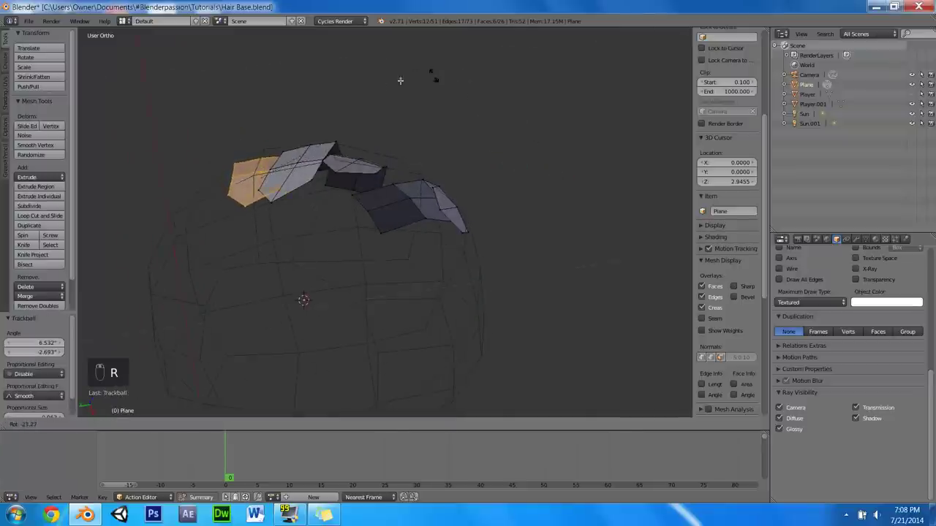
click(384, 82)
middle_drag(397, 84, 526, 138)
key(r)
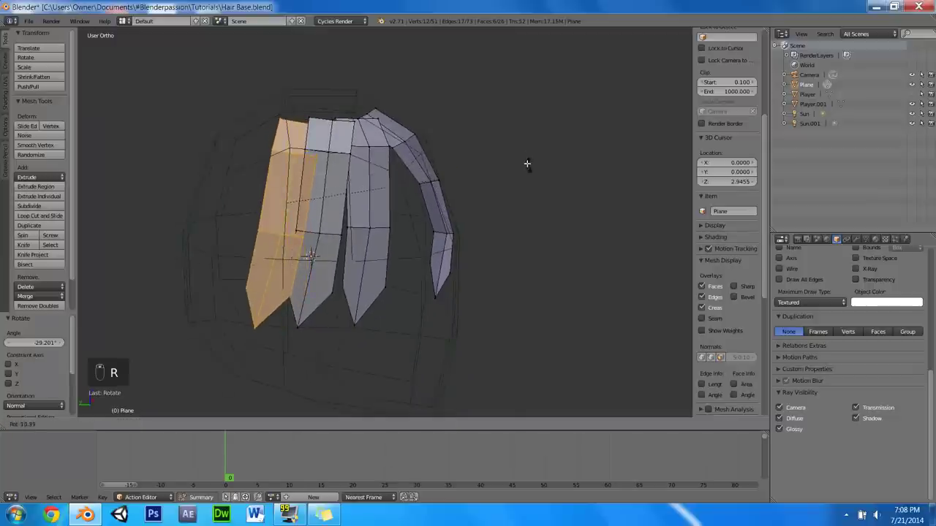
key(g)
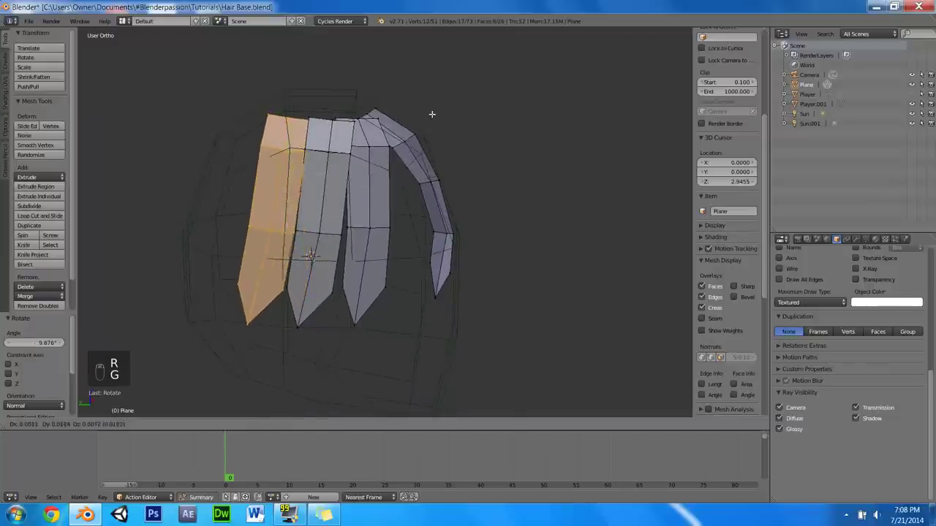
click(432, 115)
Delete the third strand's tip vertex and pull another vertex down as a shorter tip.
right_click(351, 324)
key(x)
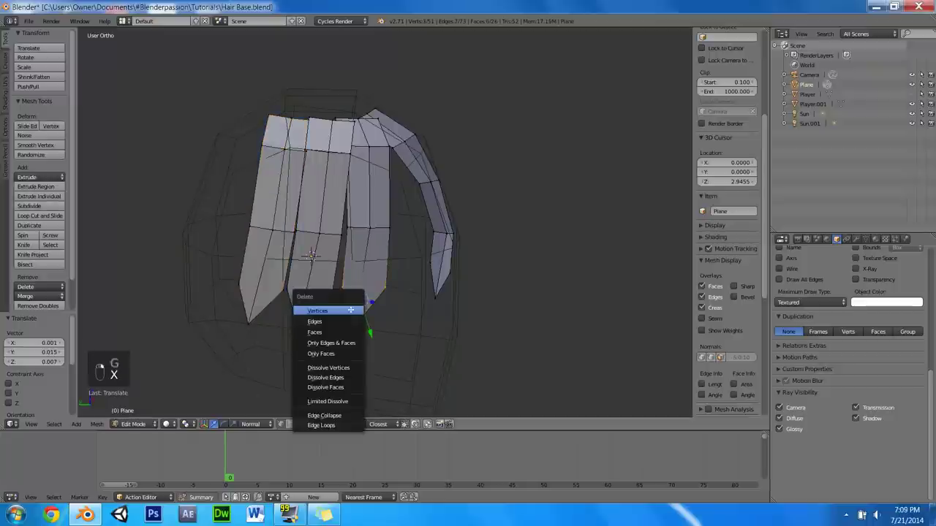
click(340, 309)
key(g)
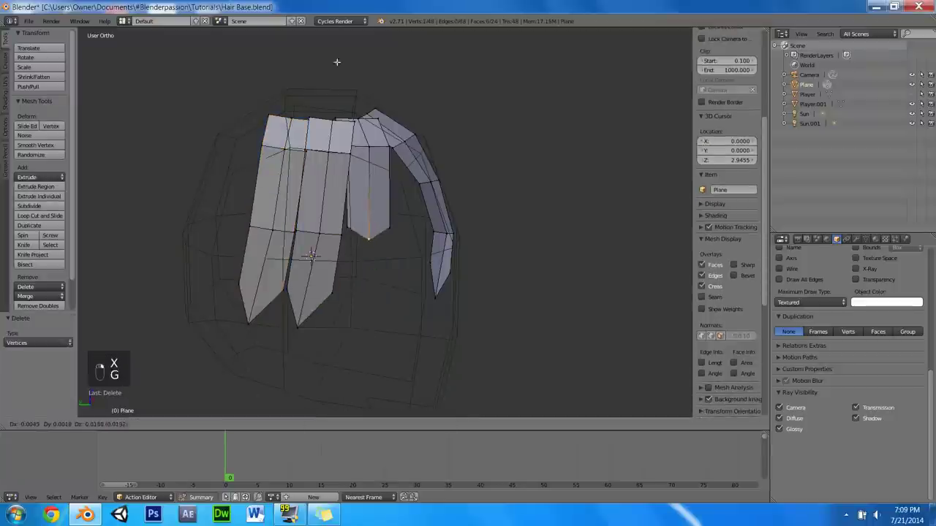
click(357, 223)
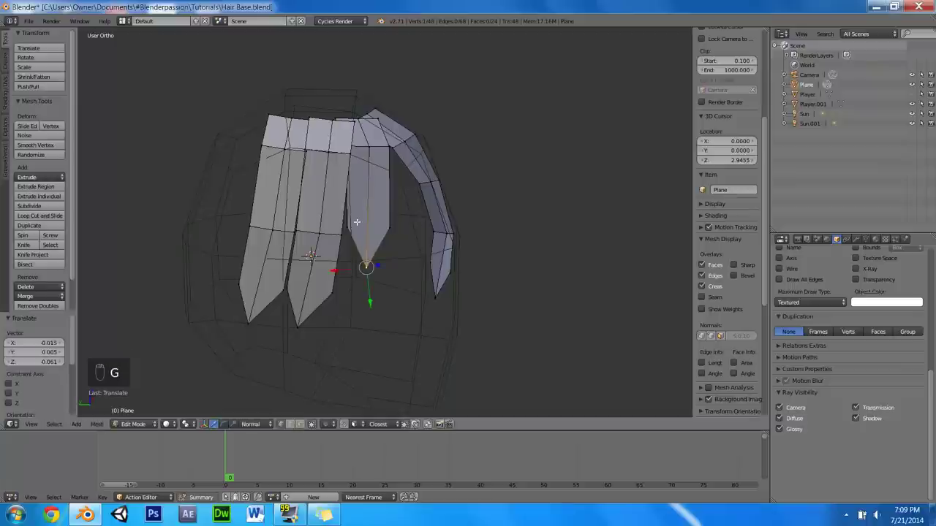
Add a loop cut across the third strand, then deselect and inspect the strips.
key(ctrl+r)
click(395, 198)
click(407, 210)
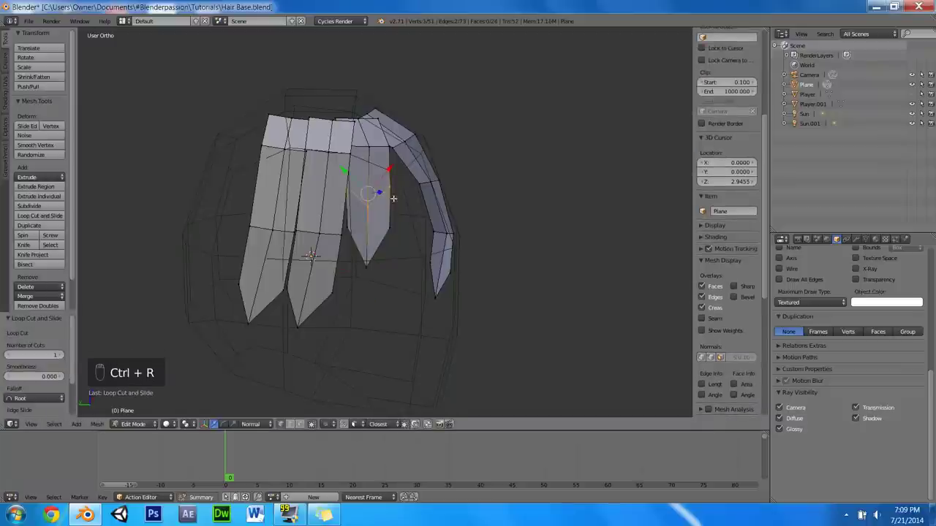
key(a)
scroll(468, 211, up, 4)
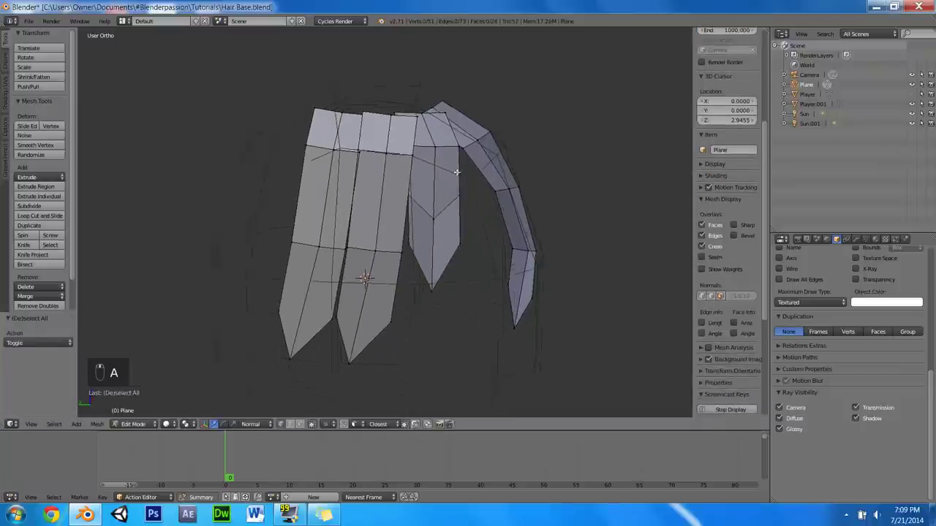
middle_drag(456, 172, 376, 257)
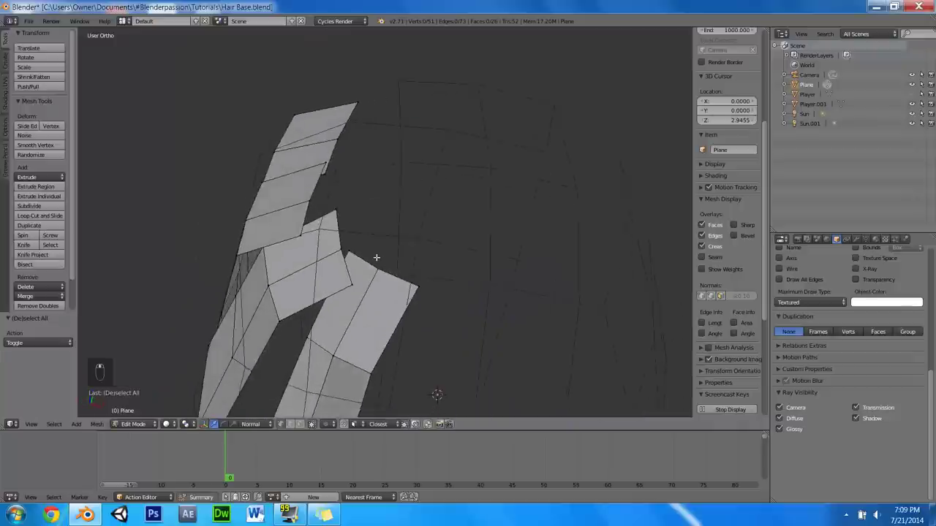
key(ctrl+Tab)
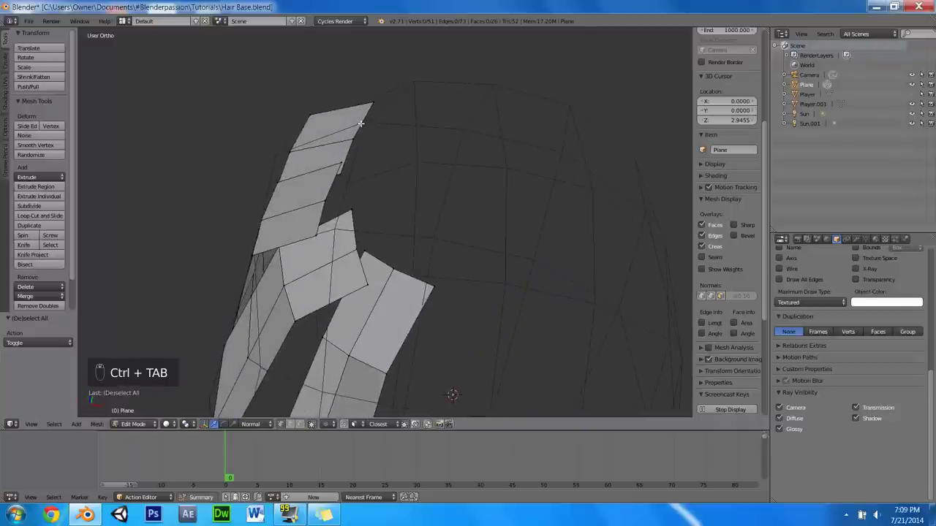
Extrude the near strip's top edge into a new face with snapping toggled.
right_click(360, 124)
key(shift+Tab)
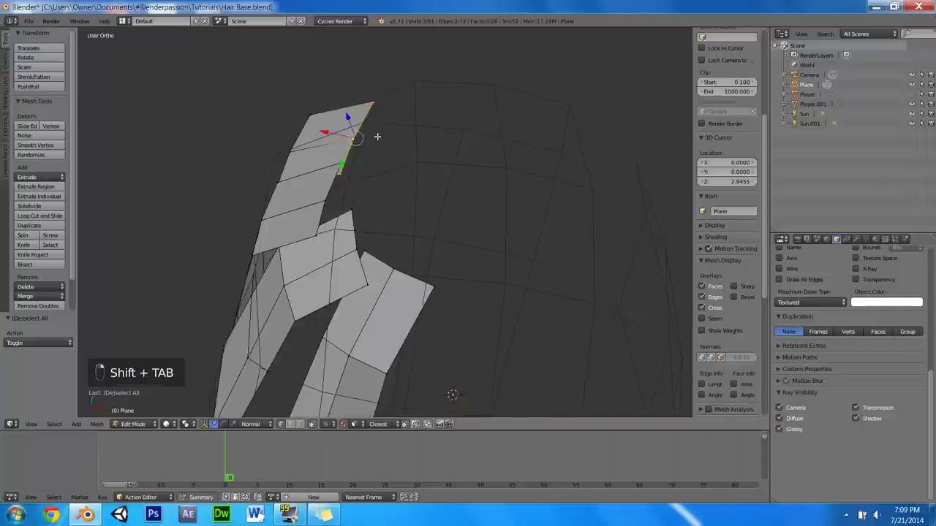
key(e)
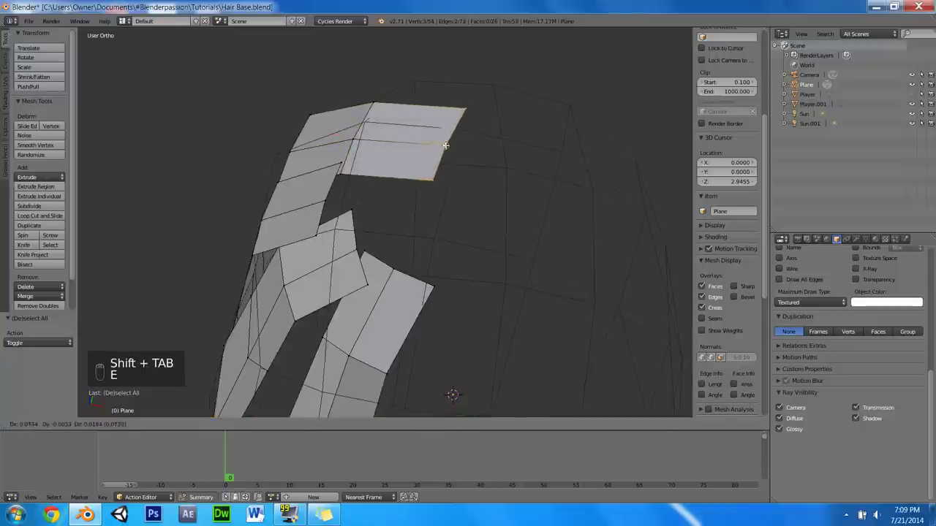
click(445, 145)
Extrude two more faces from a lower edge across the crown, undoing an extra extrusion.
right_click(333, 184)
key(e)
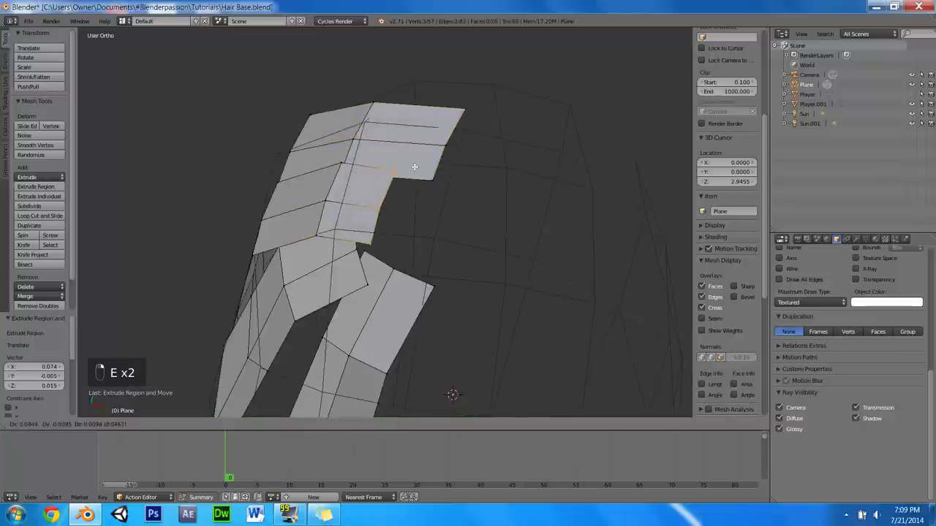
click(445, 162)
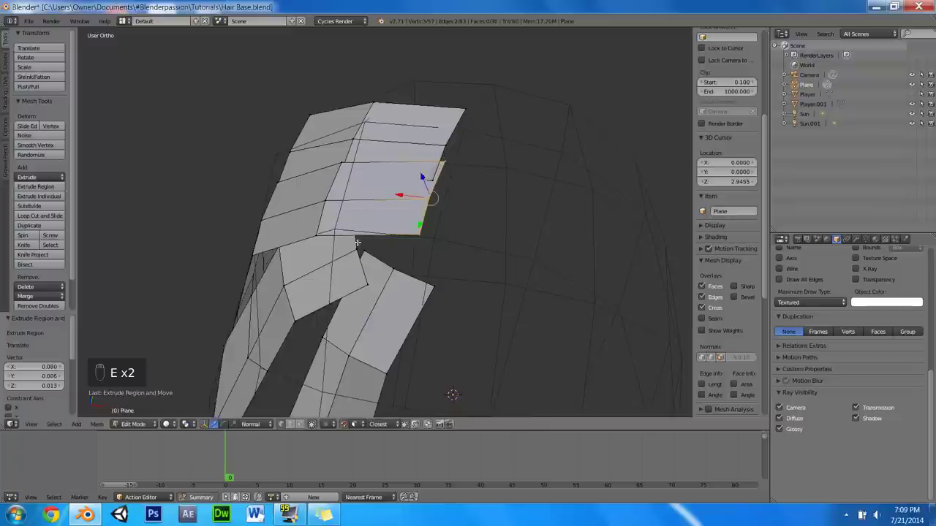
key(e)
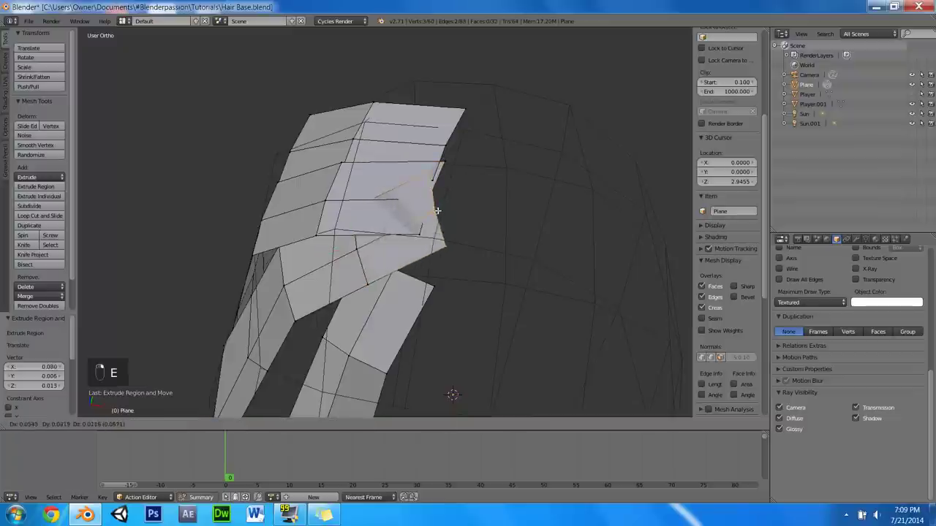
click(468, 191)
middle_drag(455, 187, 361, 333)
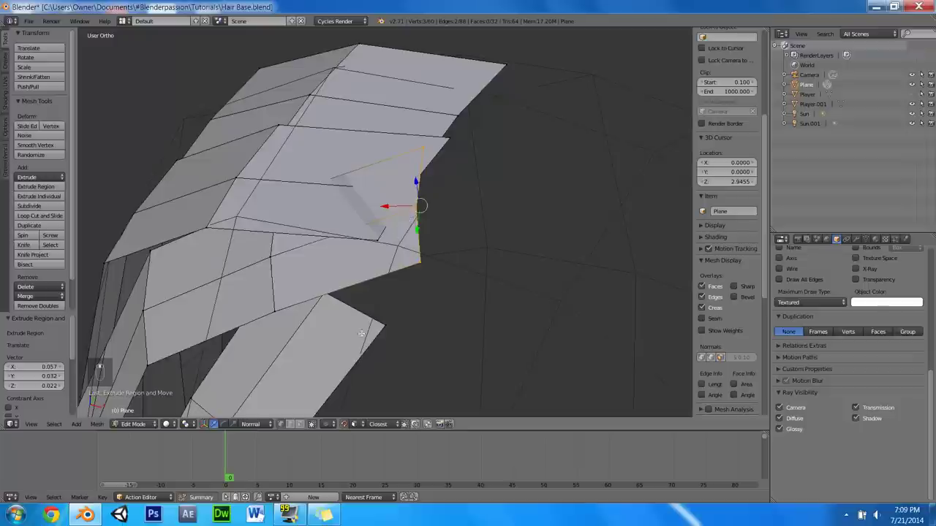
key(e)
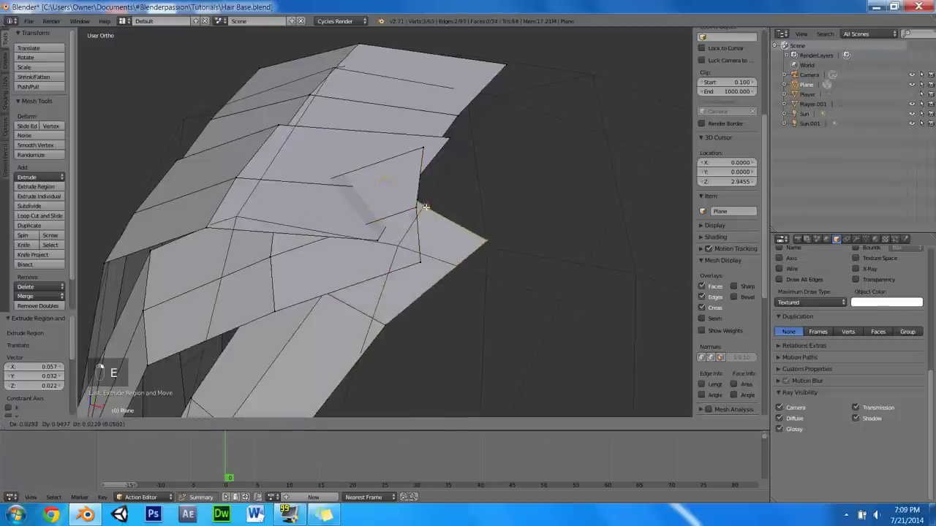
key(ctrl+z)
scroll(468, 190, down, 5)
mouse_move(519, 169)
middle_down()
mouse_move(518, 182)
mouse_move(522, 157)
middle_up()
Crease two edge loops on the left strip with Shrink/Fatten, snapping turned off.
key(a)
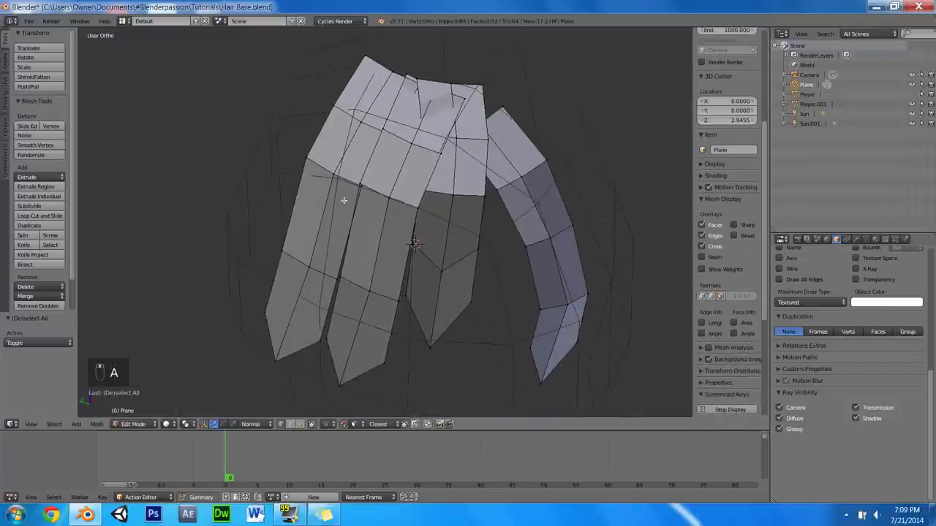
alt+right_click(307, 266)
middle_drag(515, 112, 500, 92)
key(shift+Tab)
key(alt+s)
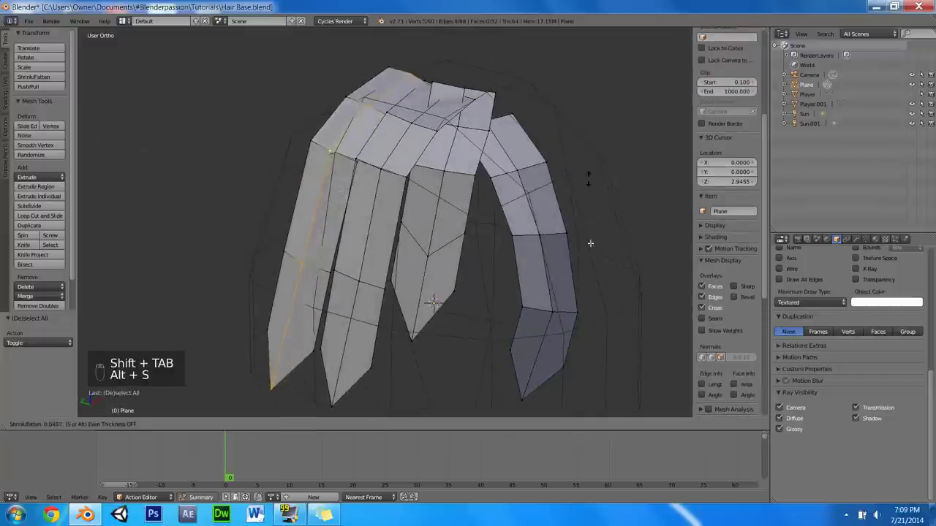
click(513, 337)
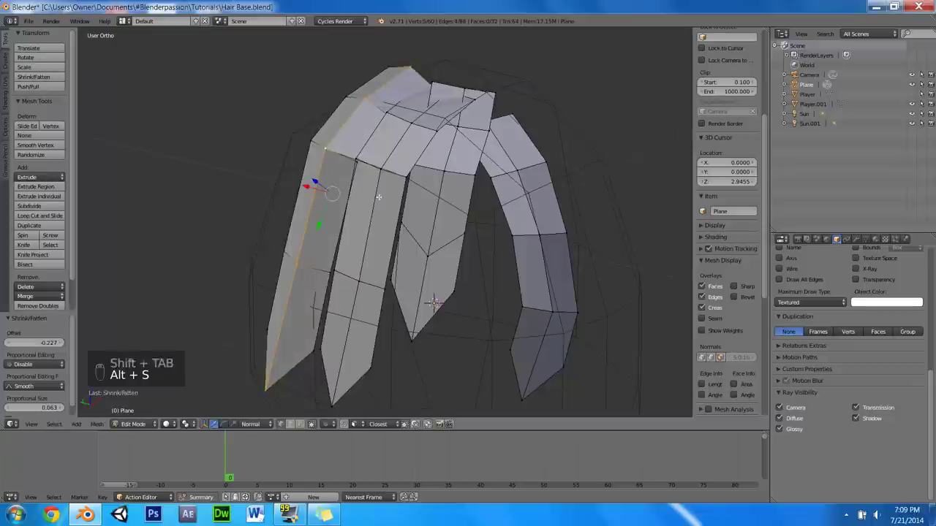
alt+right_click(390, 175)
key(alt+s)
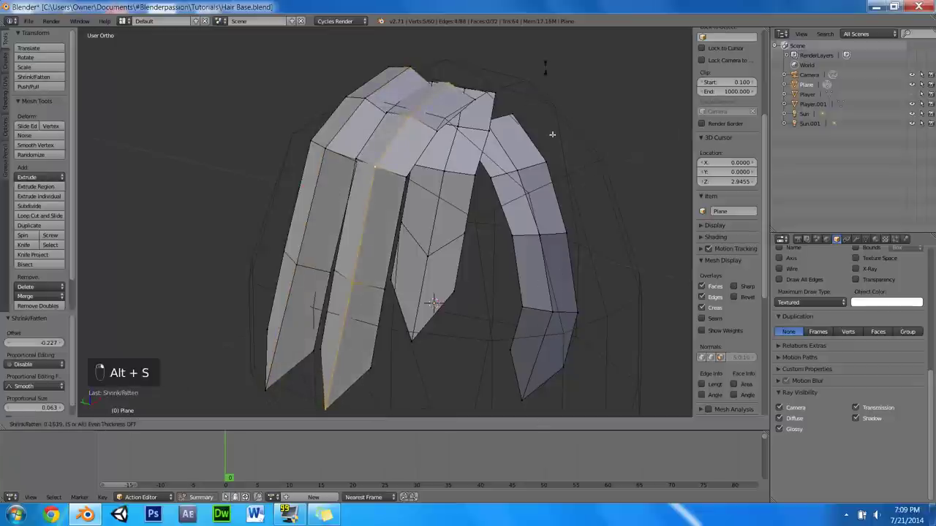
click(507, 320)
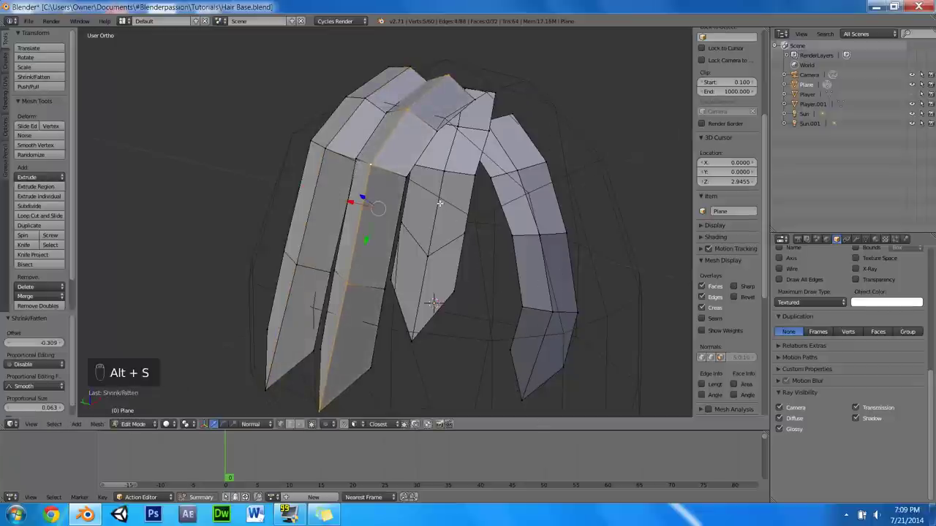
Crease the middle and right strips along their centre edge loops with Shrink/Fatten.
alt+right_click(441, 203)
key(alt+s)
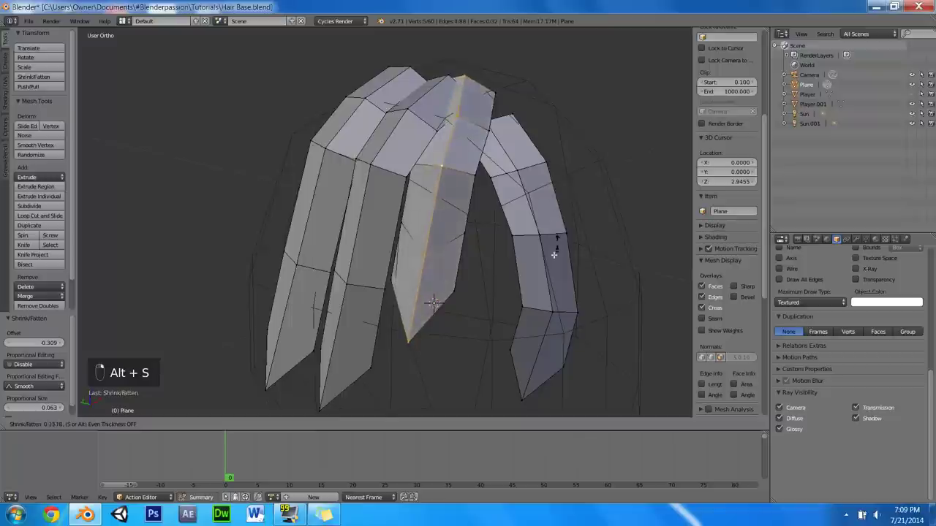
click(549, 254)
alt+right_click(534, 192)
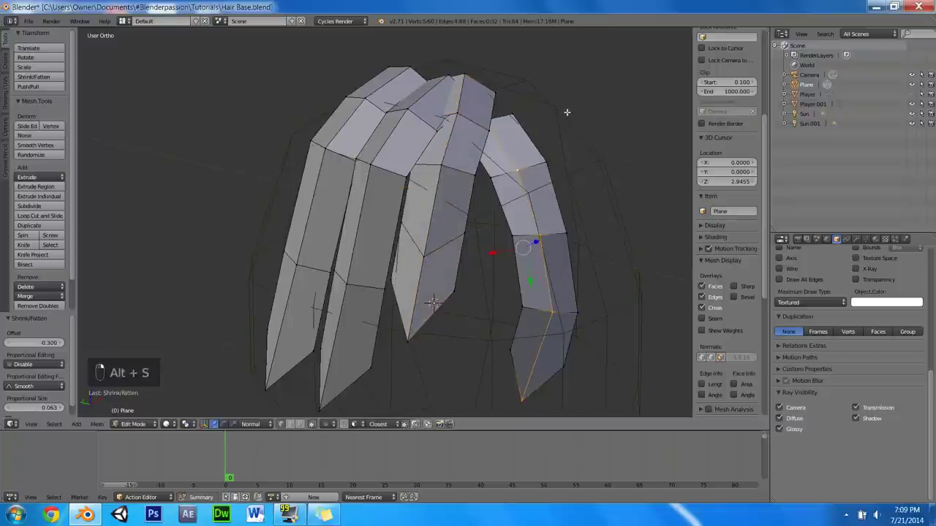
key(alt+s)
click(600, 269)
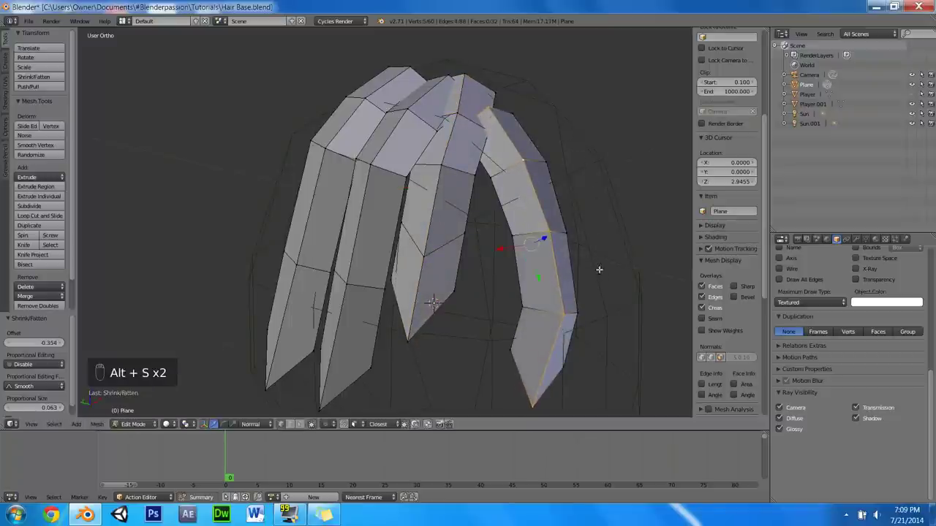
Rotate the right strip's top edge about 50.85°, shift it against its neighbour, and begin a crown extrusion.
middle_drag(599, 267, 504, 159)
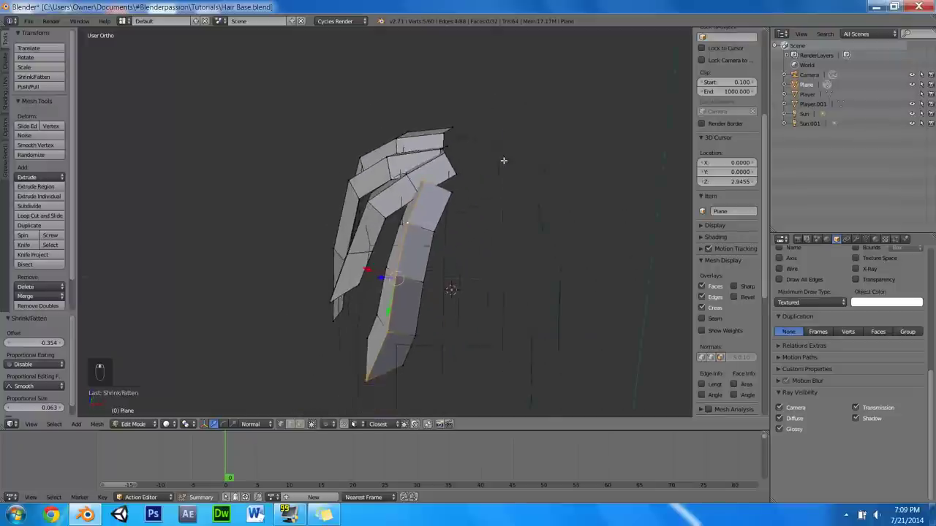
key(a)
scroll(485, 196, up, 2)
middle_drag(486, 196, 458, 287)
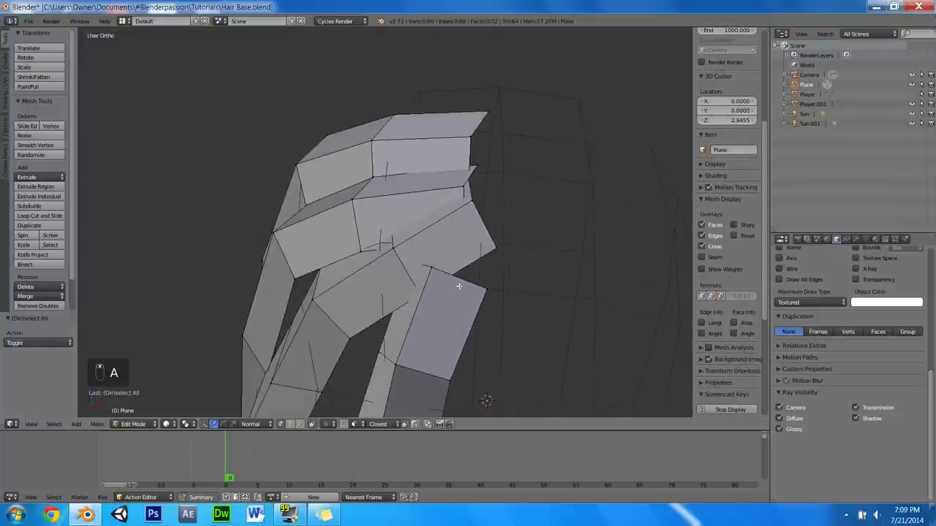
right_click(459, 287)
key(r)
right_click(552, 131)
middle_drag(553, 136, 573, 184)
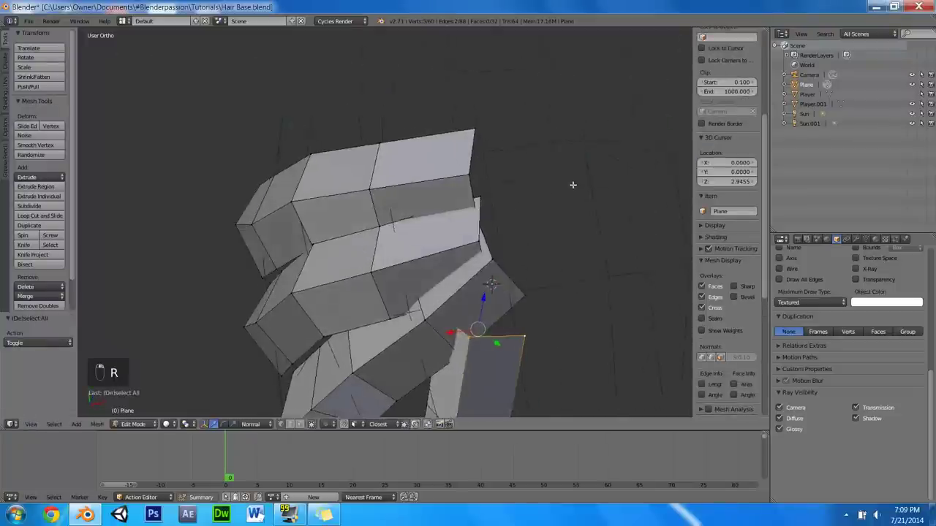
key(r)
key(g)
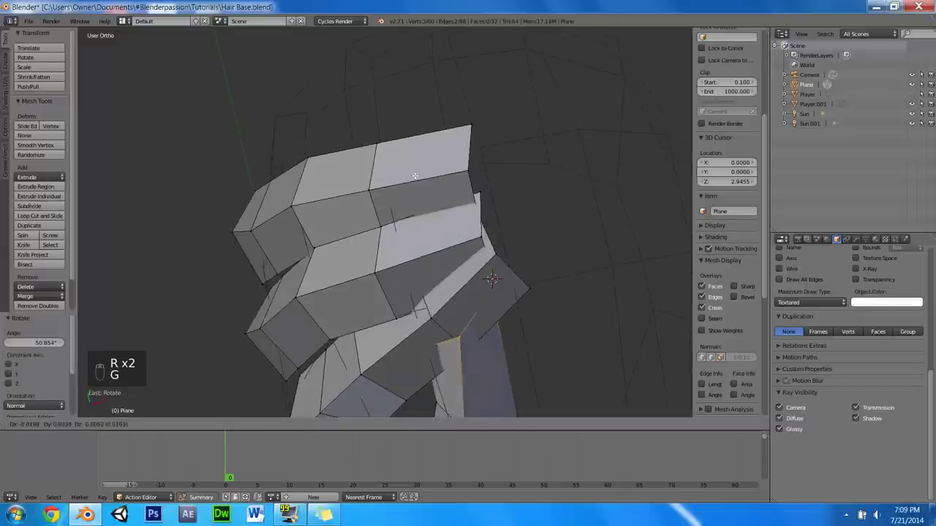
click(496, 254)
middle_drag(497, 254, 487, 154)
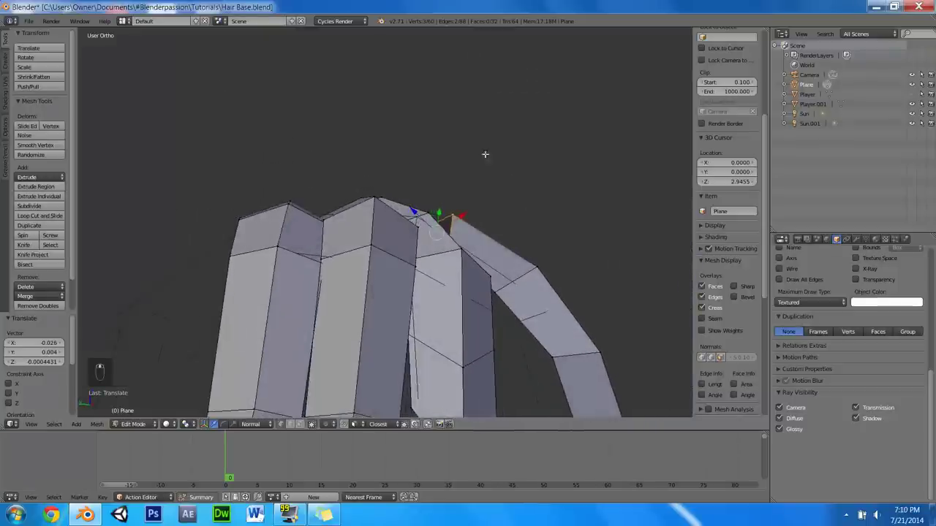
key(e)
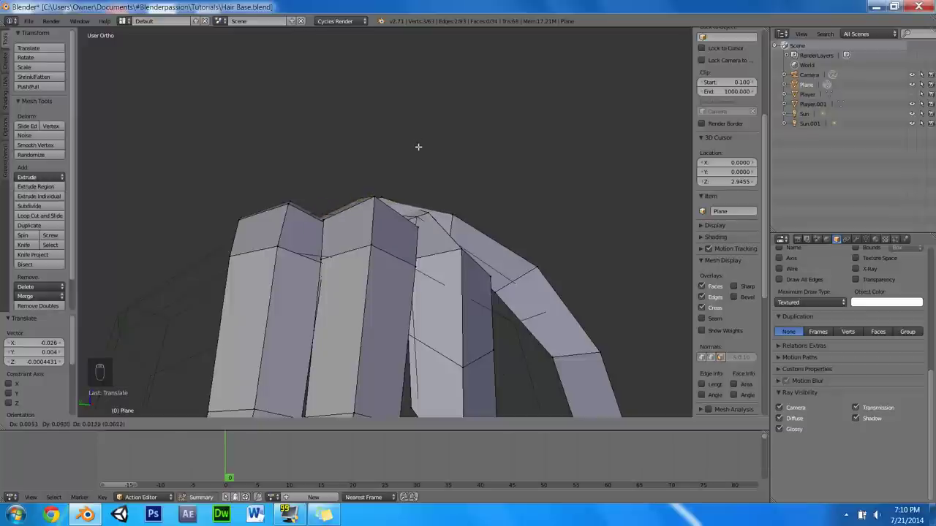
Extrude two new faces from the strip's top edge at the crown.
click(408, 144)
key(e)
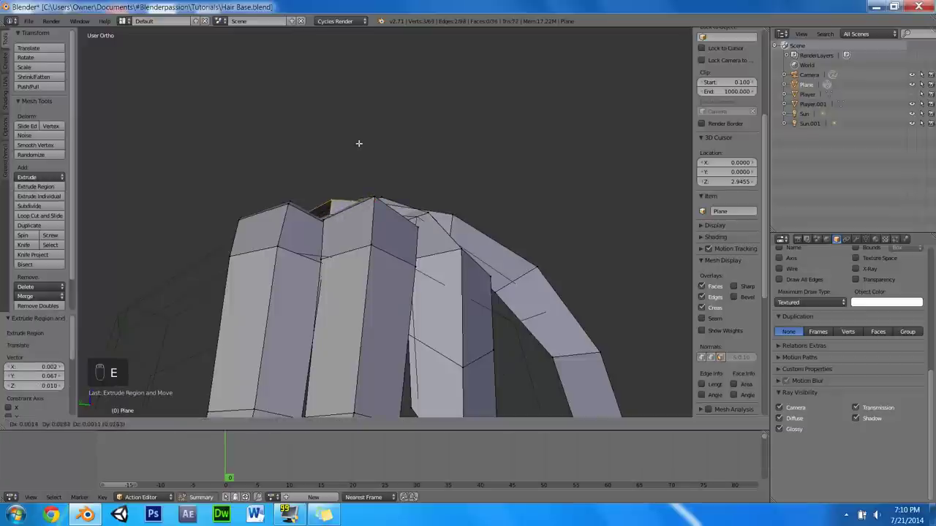
click(328, 152)
middle_drag(387, 195, 428, 219)
Extrude another crown face, then rotate and move it into place.
key(e)
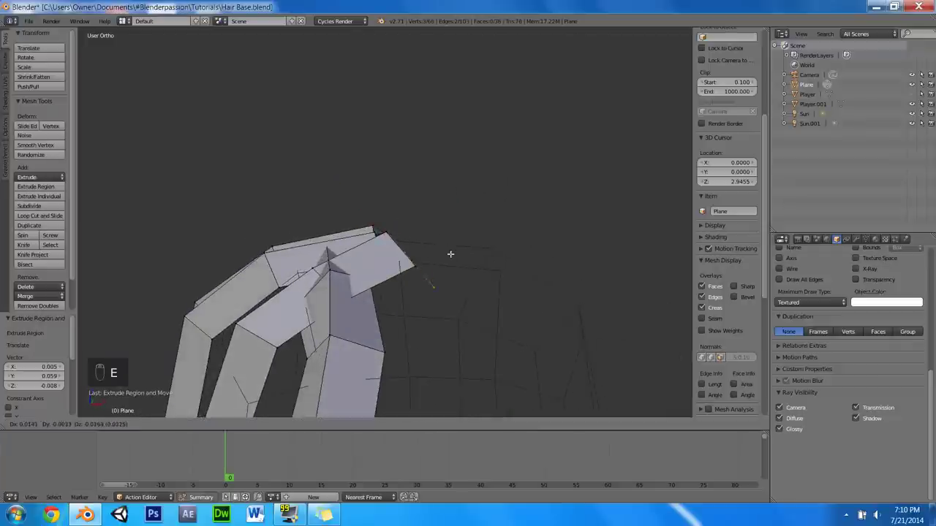
click(453, 253)
middle_drag(453, 253, 397, 295)
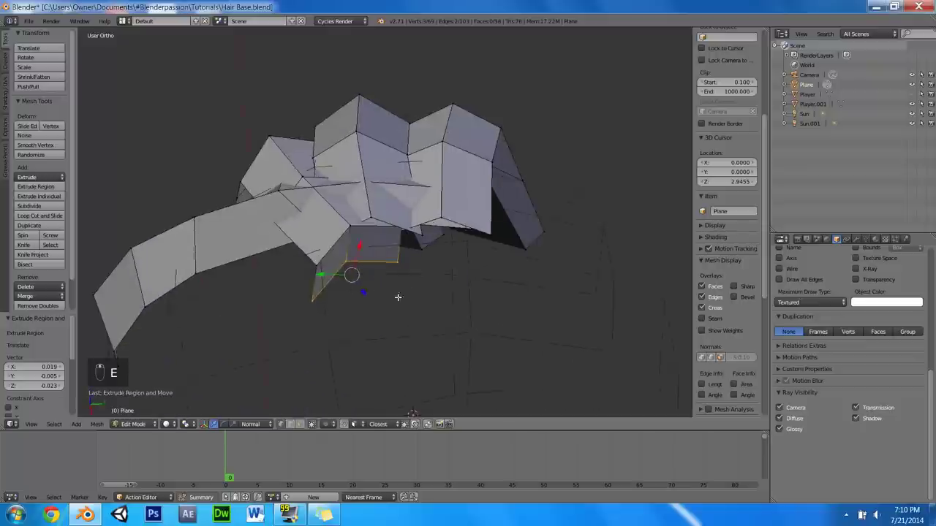
key(r)
click(485, 194)
key(g)
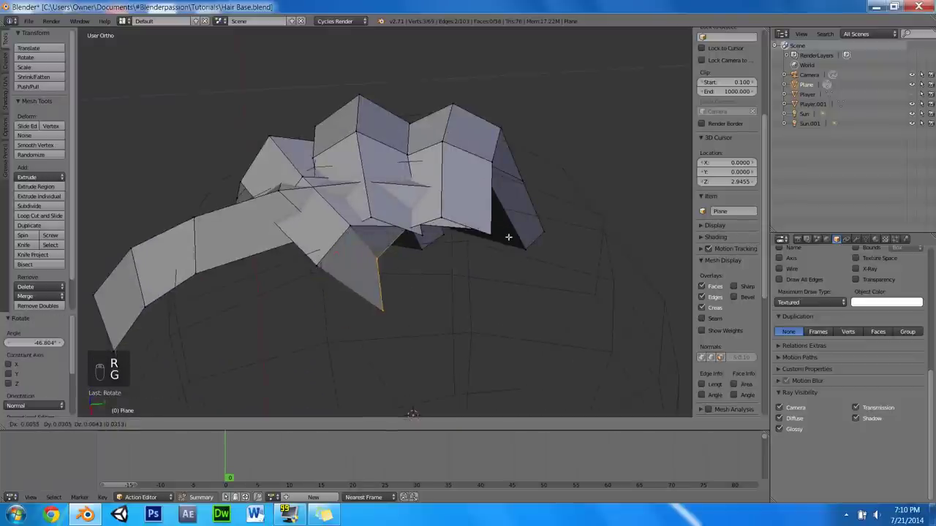
click(504, 238)
Extrude a further face and reposition it over the top of the crown.
key(e)
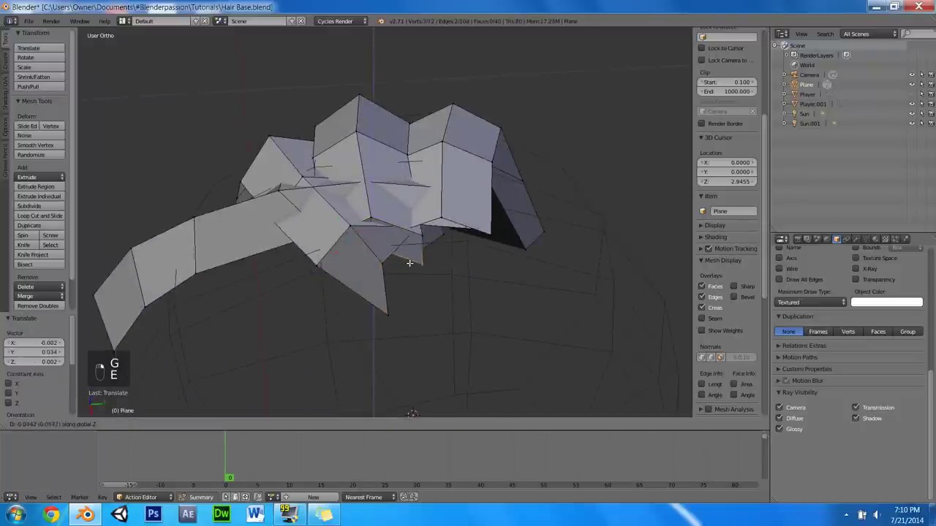
click(409, 262)
middle_drag(409, 262, 278, 256)
key(g)
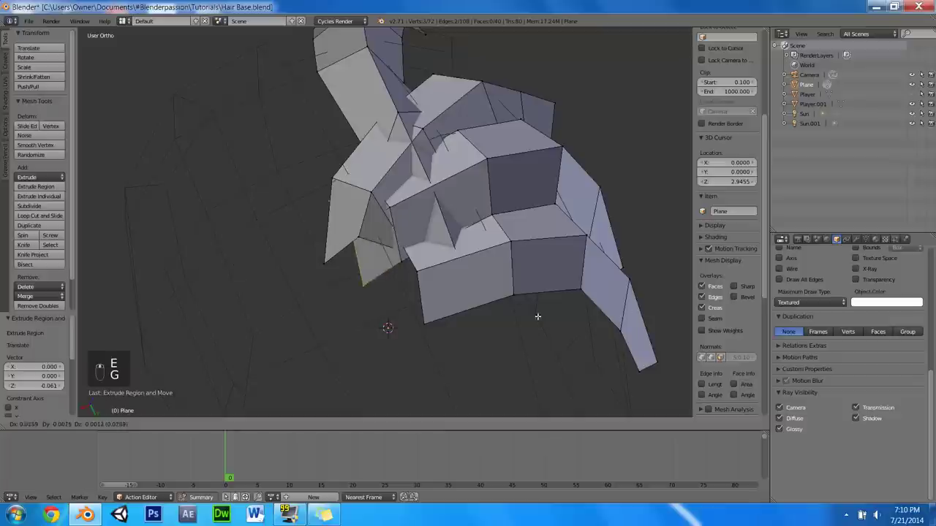
click(443, 317)
Extrude and angle new faces covering the back of the crown.
middle_drag(432, 279, 537, 226)
key(e)
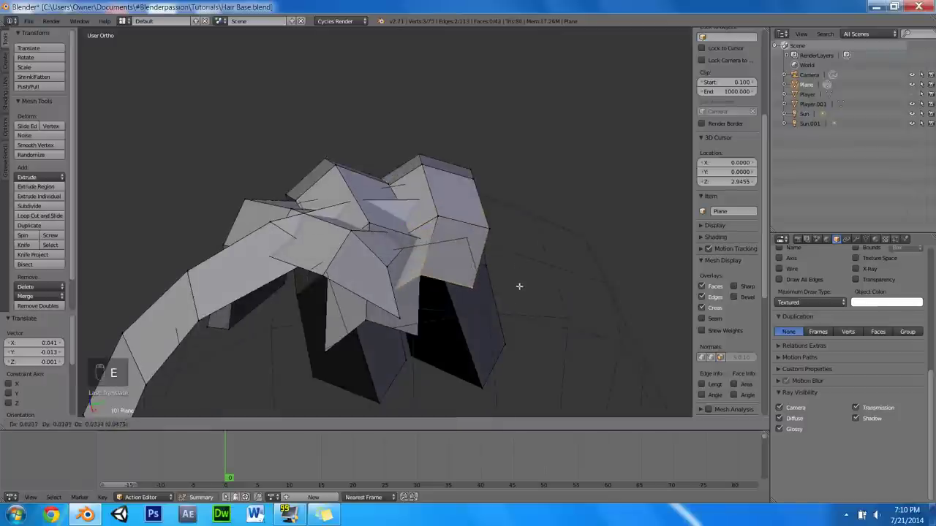
click(575, 266)
middle_drag(574, 265, 517, 202)
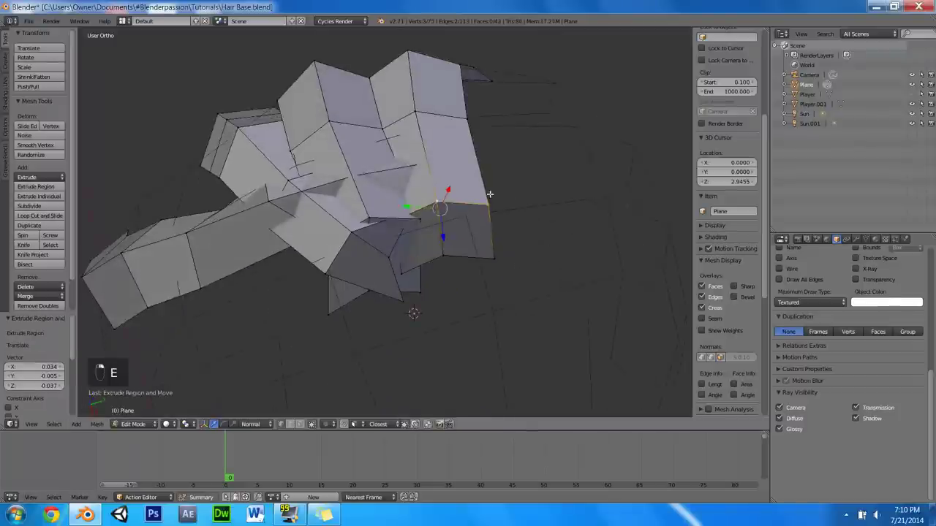
key(r)
click(529, 195)
Unhide the hidden hair parts and return to Object Mode.
middle_drag(533, 133, 488, 223)
middle_drag(505, 139, 442, 237)
key(alt+h)
key(Tab)
Unhide the head and apply Shade Smooth to the hair strips.
key(alt+h)
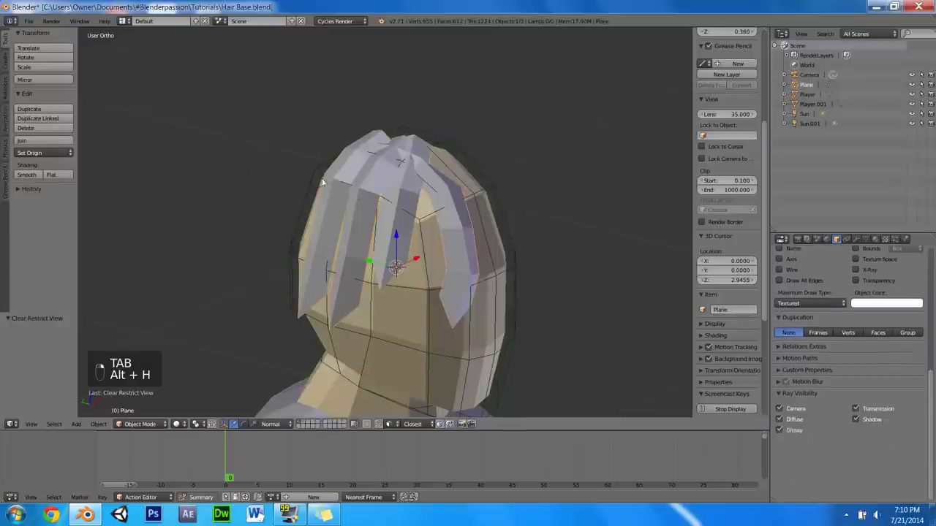
click(38, 176)
mouse_move(468, 202)
middle_down()
mouse_move(449, 230)
mouse_move(495, 202)
middle_up()
Check the smooth hair in rendered view from the front, then re-enter Edit Mode.
key(shift+z)
scroll(501, 203, down, 3)
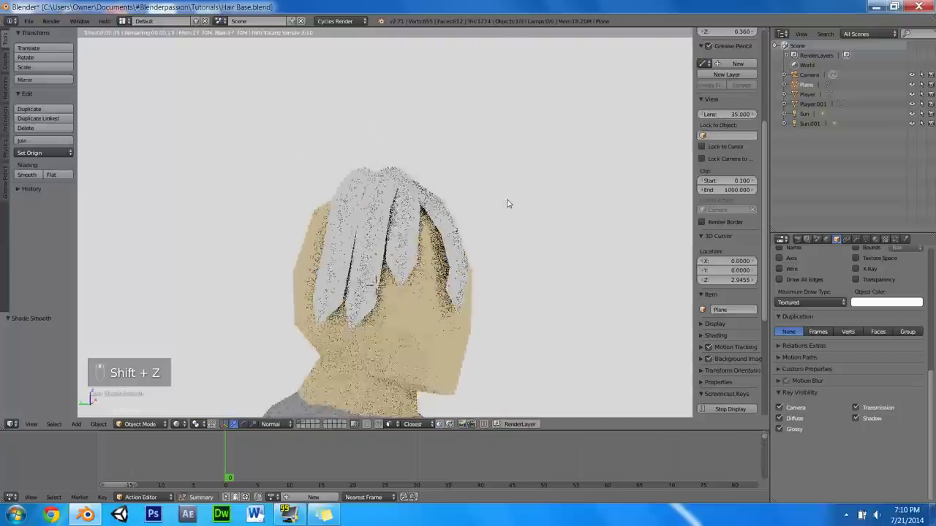
middle_drag(476, 211, 545, 205)
key(z)
key(z)
key(z)
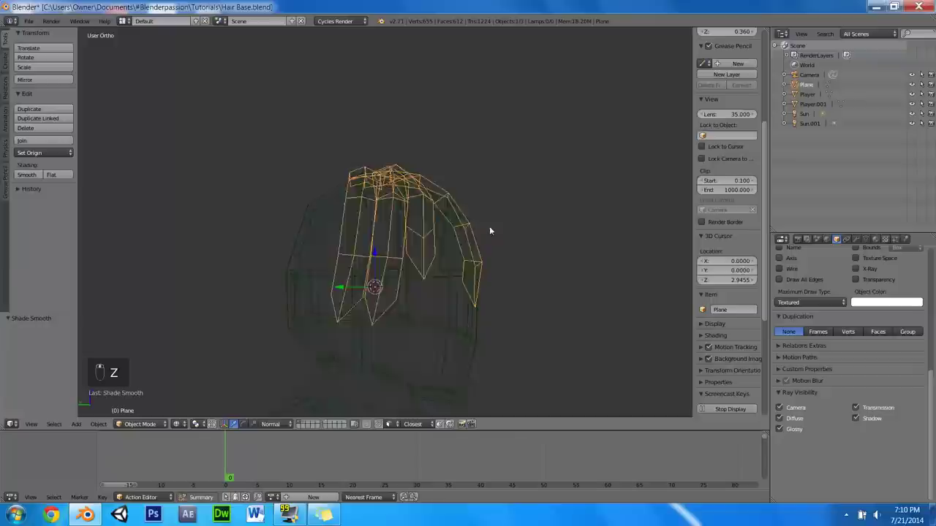
scroll(490, 228, up, 5)
key(Tab)
Nudge a selected hair vertex slightly toward the head, viewed from above.
shift+scroll(362, 301, down, 5)
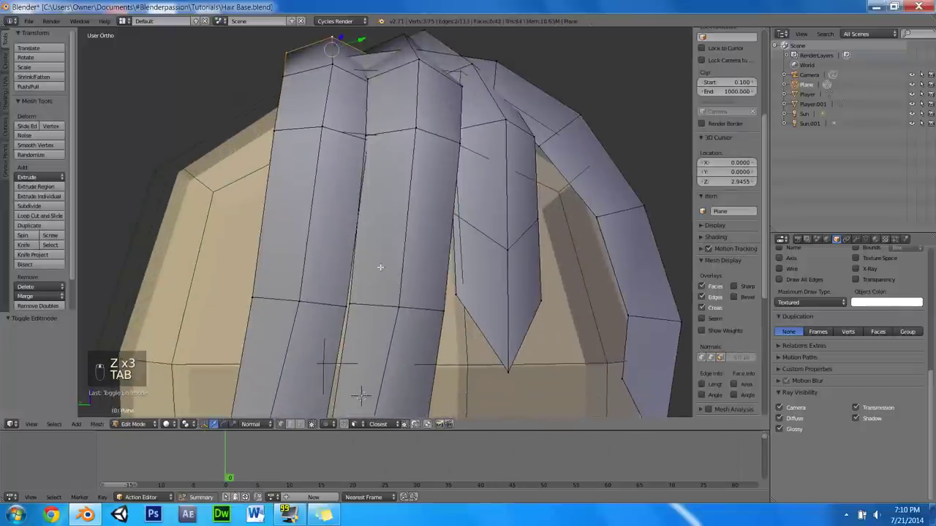
middle_drag(350, 308, 397, 259)
key(g)
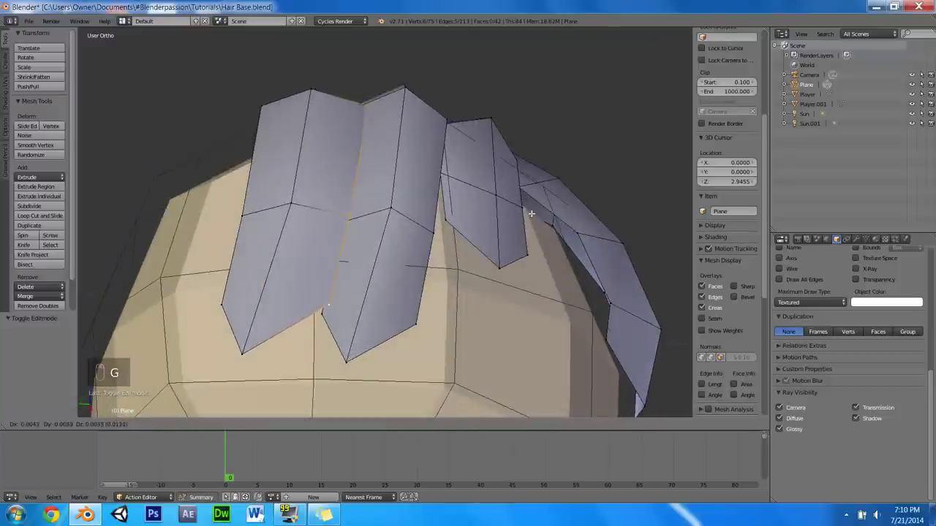
click(529, 214)
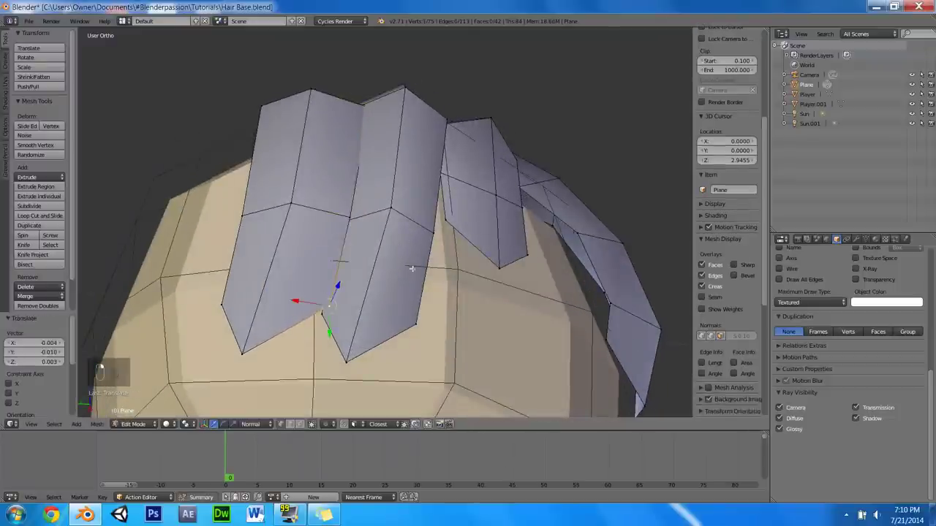
Move another strand vertex closer to the head and review the whole hair.
middle_drag(409, 267, 513, 150)
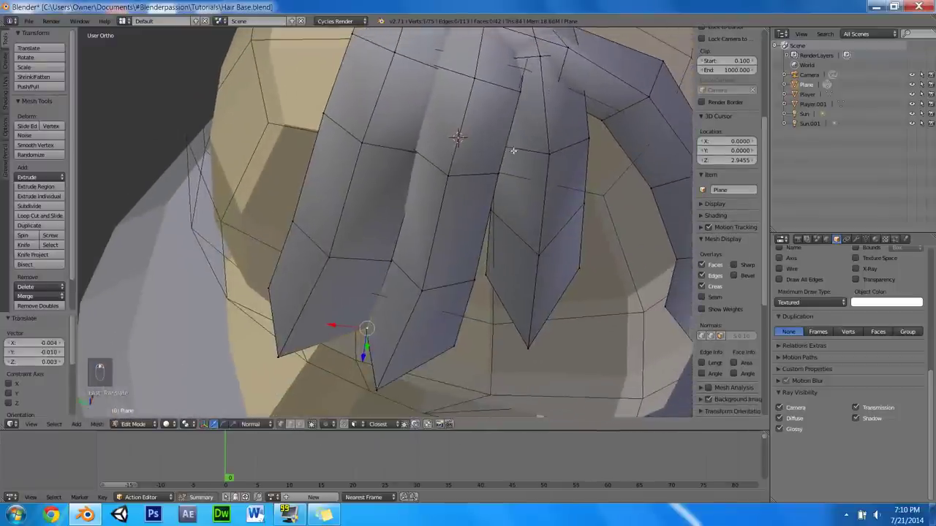
key(g)
click(419, 278)
key(g)
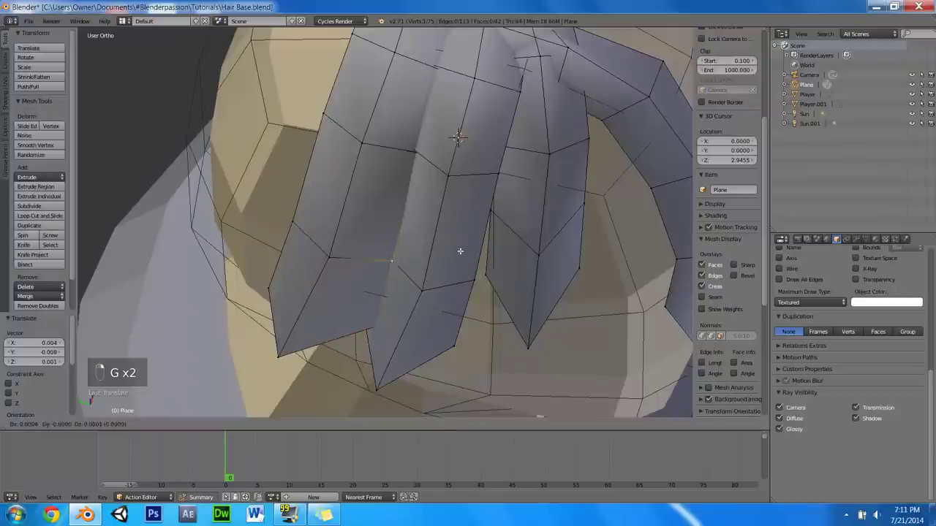
click(481, 251)
middle_drag(481, 250, 92, 161)
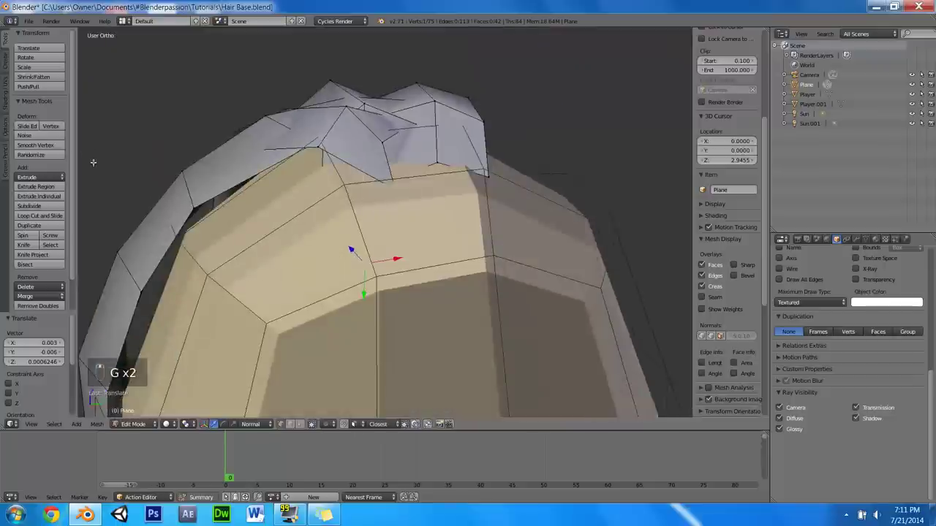
scroll(278, 177, up, 2)
middle_drag(181, 340, 360, 202)
scroll(360, 202, down, 8)
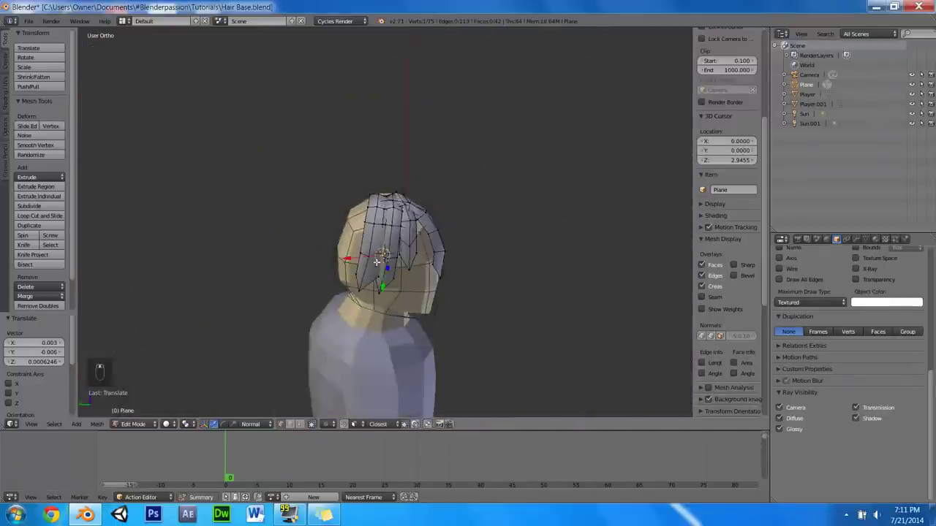
Hide the character body and enter Edit Mode on the hair mesh.
key(Tab)
right_click(361, 331)
key(h)
right_click(388, 241)
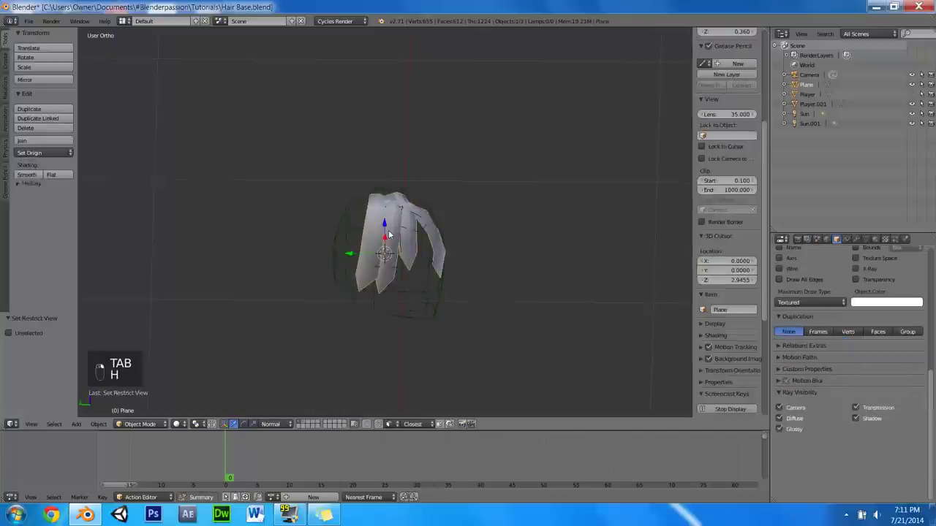
scroll(388, 234, up, 6)
key(Tab)
Move crown vertices by tiny offsets (about 0.009, 0.005) so neighbouring strips meet.
middle_drag(416, 158, 410, 351)
key(z)
key(z)
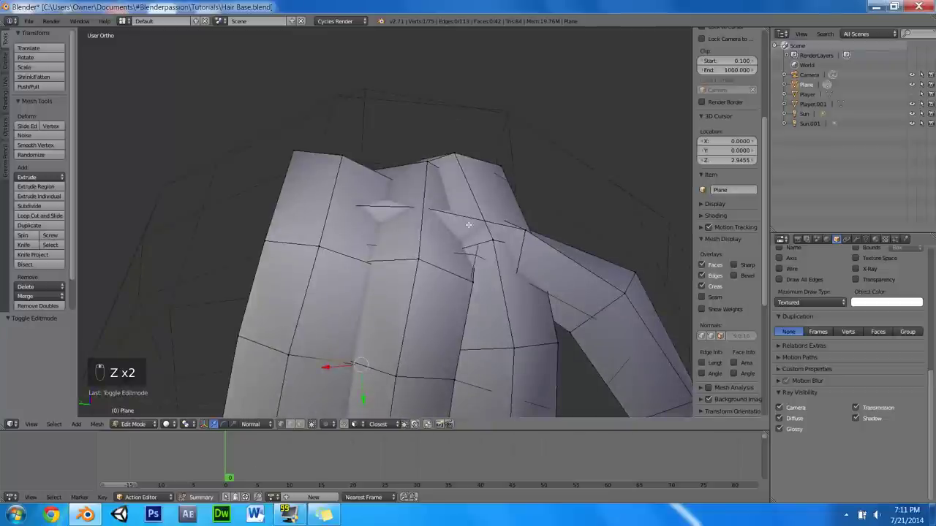
middle_drag(407, 240, 382, 223)
middle_drag(416, 260, 376, 318)
key(g)
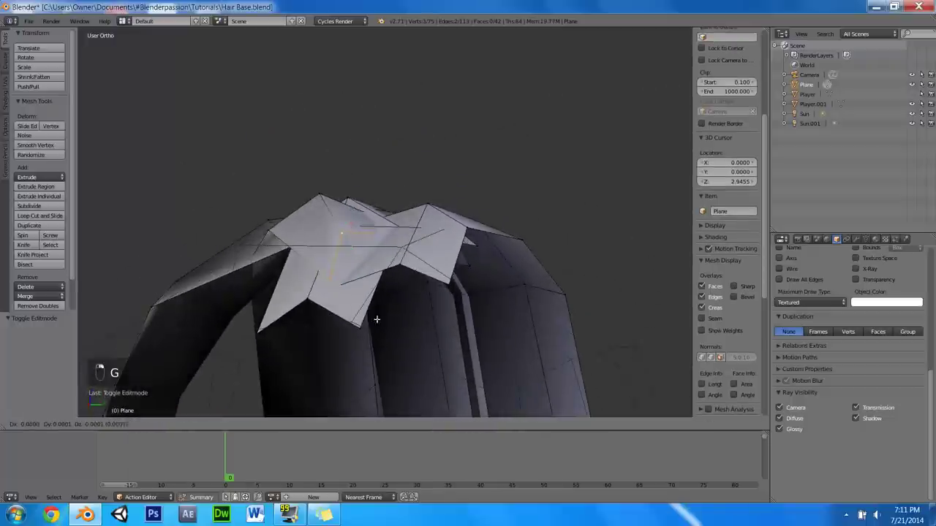
click(393, 268)
middle_drag(392, 267, 454, 168)
key(g)
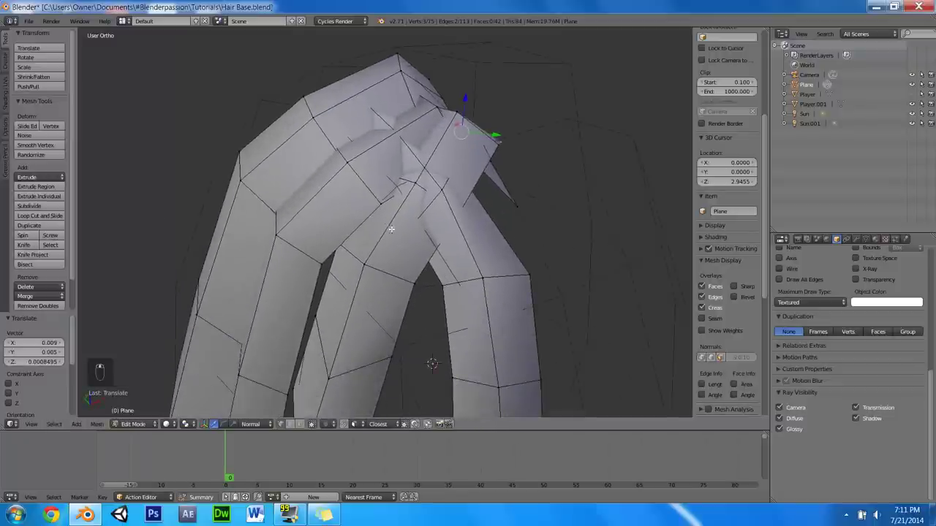
middle_drag(391, 229, 391, 136)
Select two crown vertices and move them by about 0.008, 0.012, 0.007.
key(z)
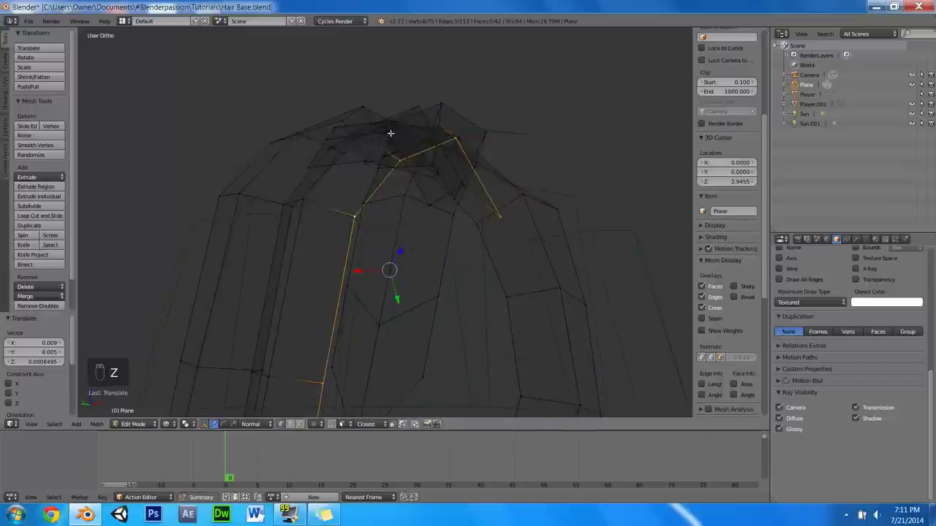
key(z)
middle_drag(509, 231, 396, 308)
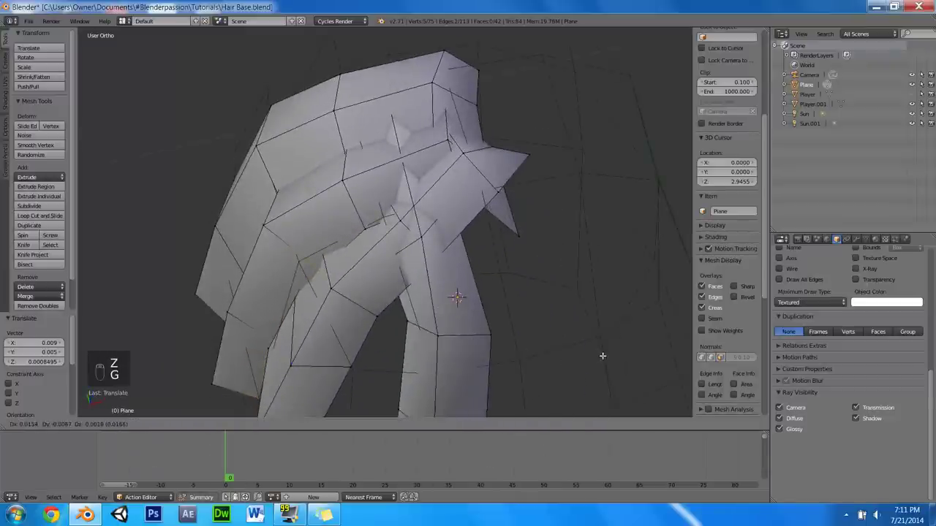
middle_drag(470, 362, 489, 297)
scroll(406, 238, up, 1)
shift+right_click(407, 338)
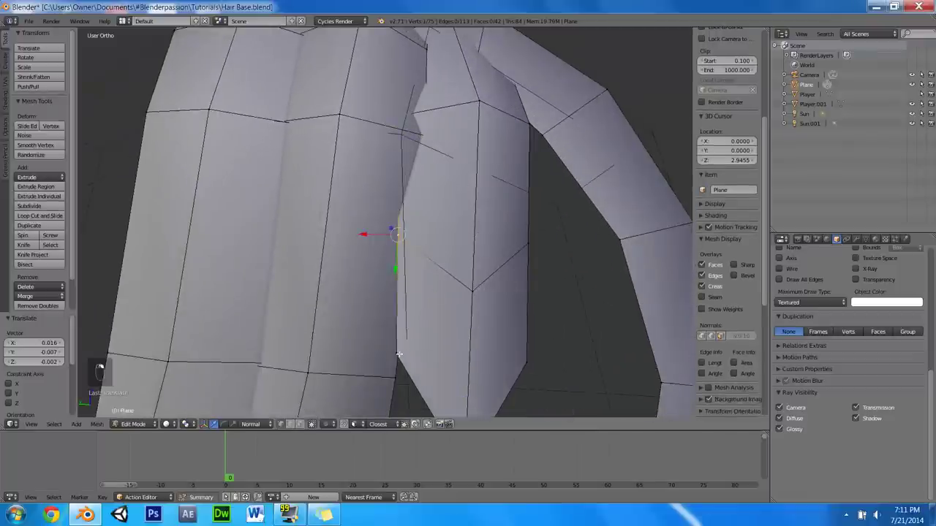
middle_drag(416, 322, 489, 376)
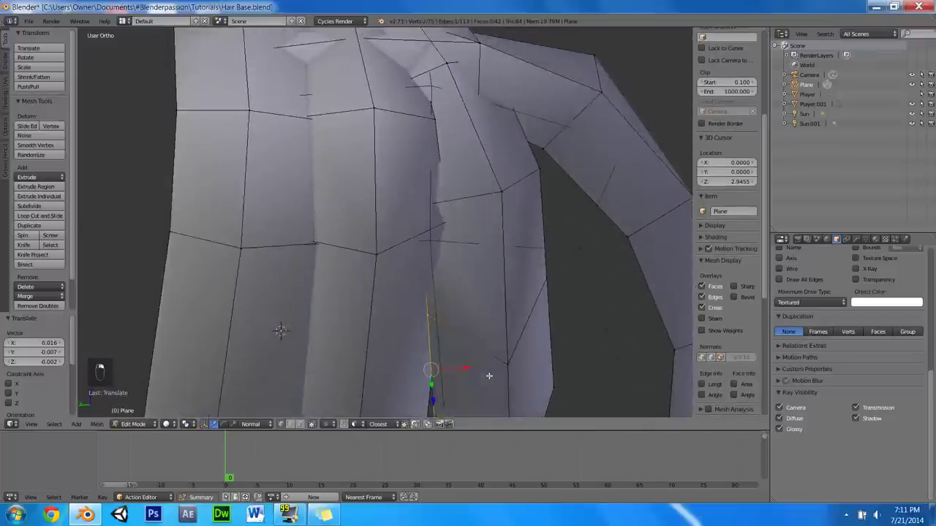
click(414, 349)
scroll(421, 357, down, 2)
key(g)
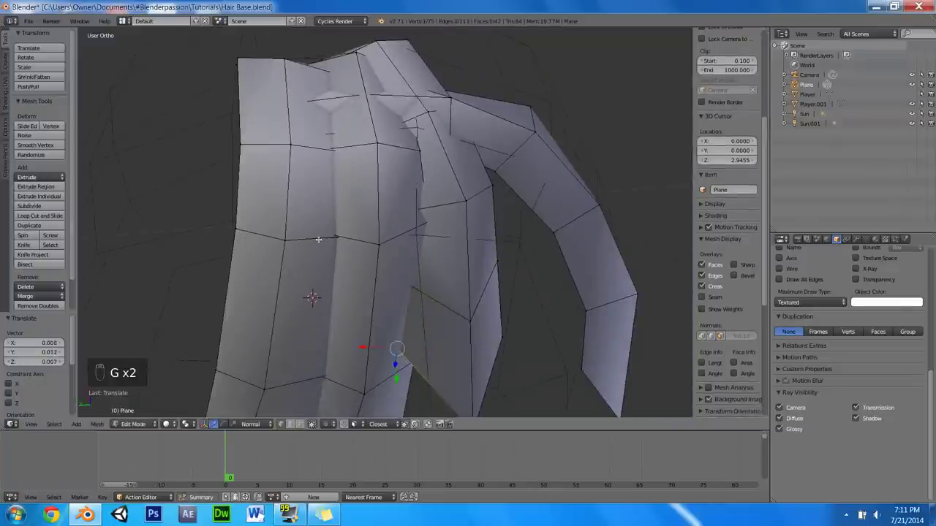
middle_drag(318, 239, 541, 205)
key(a)
Check the hair rendered, then move one more crown vertex by about 0.003, −0.001, 0.005.
key(shift+z)
middle_drag(476, 190, 403, 158)
key(z)
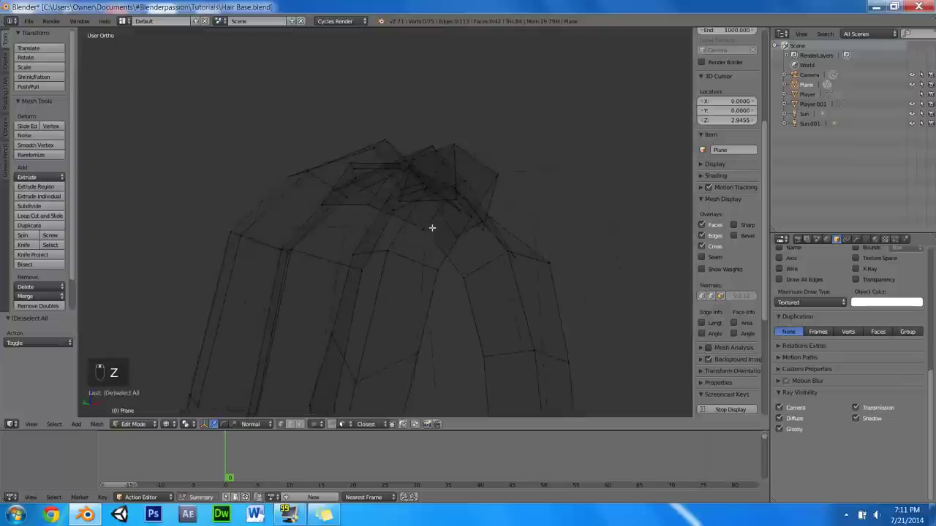
key(z)
scroll(432, 228, up, 3)
right_click(394, 226)
middle_drag(401, 229, 465, 173)
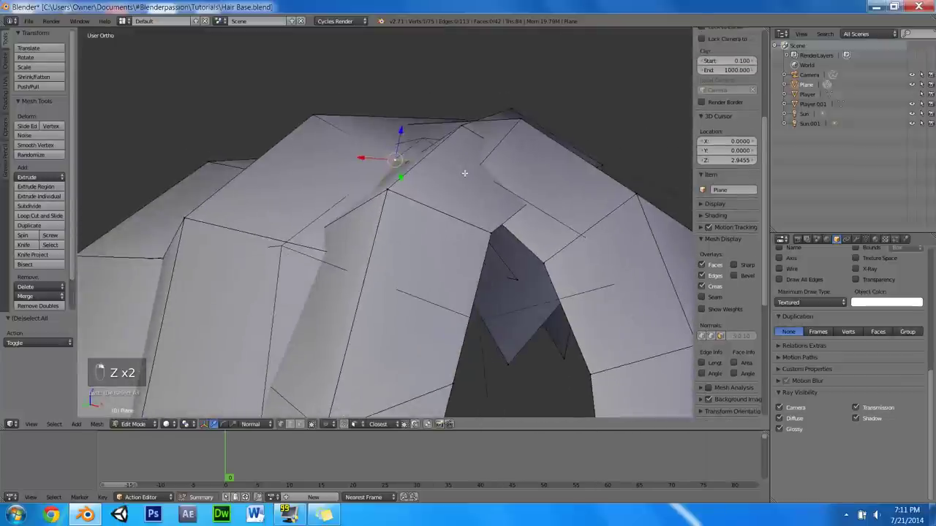
click(526, 305)
mouse_move(522, 294)
middle_down()
mouse_move(501, 278)
mouse_move(528, 305)
middle_up()
key(a)
scroll(532, 304, down, 6)
middle_drag(469, 313, 457, 165)
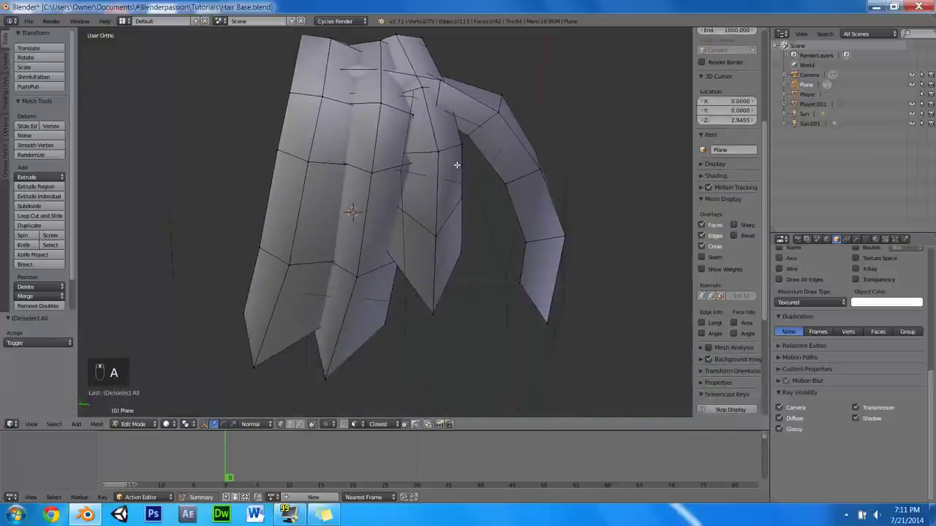
Preview the finished smooth hair rendered, then return to Object Mode and unhide the body.
key(shift+z)
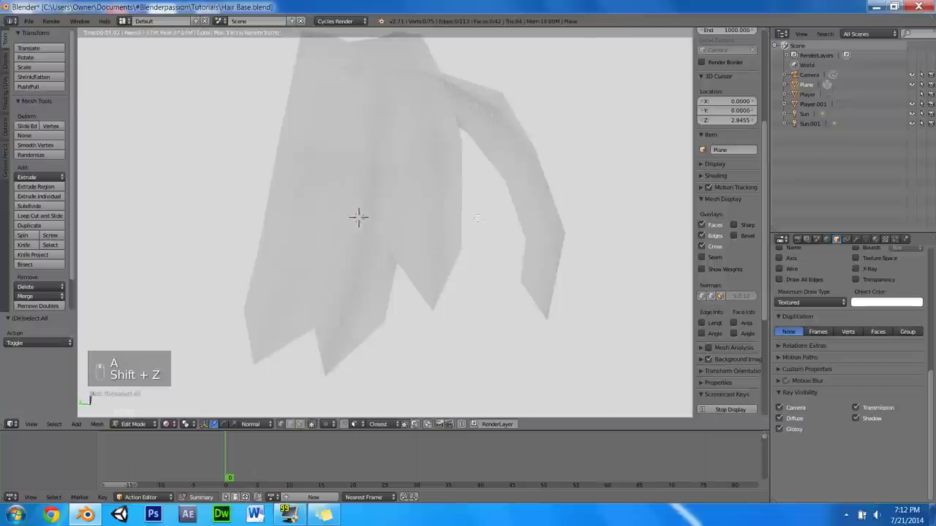
middle_drag(358, 216, 426, 339)
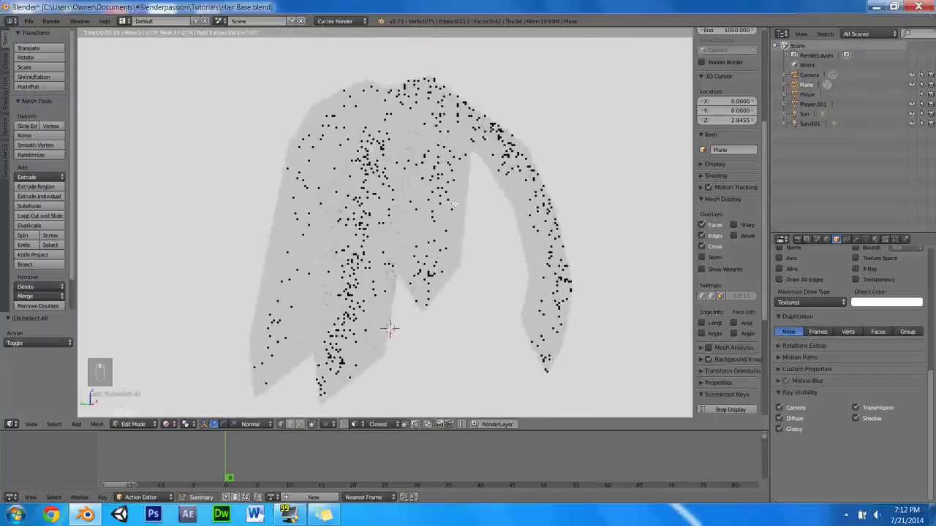
scroll(426, 339, down, 4)
key(z)
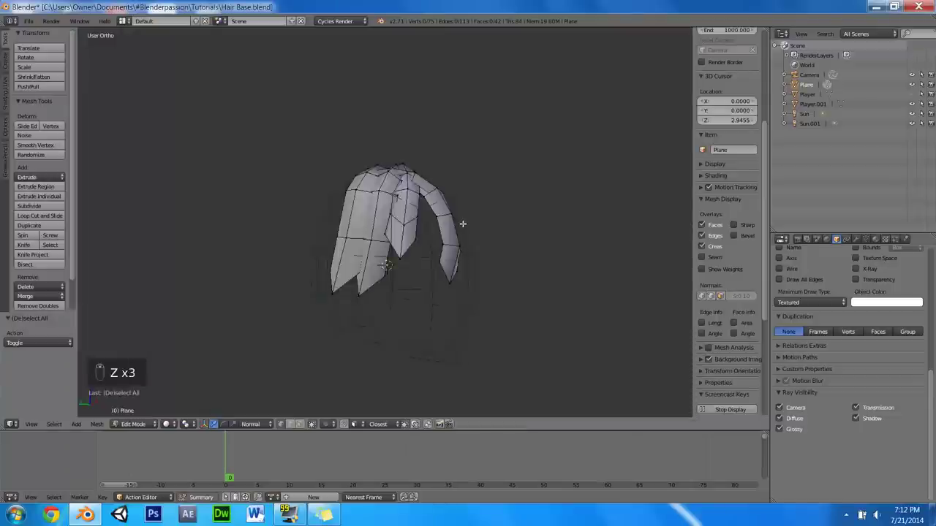
key(Tab)
key(a)
key(a)
key(alt+h)
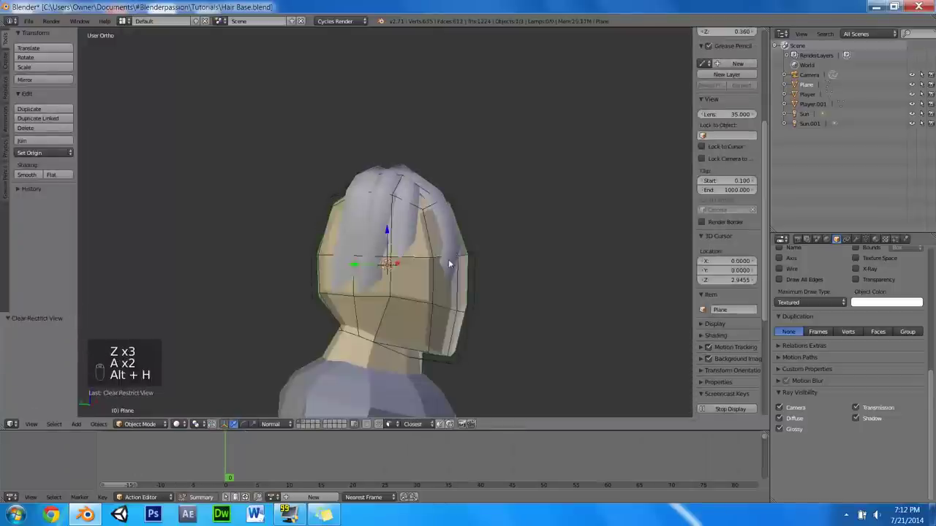